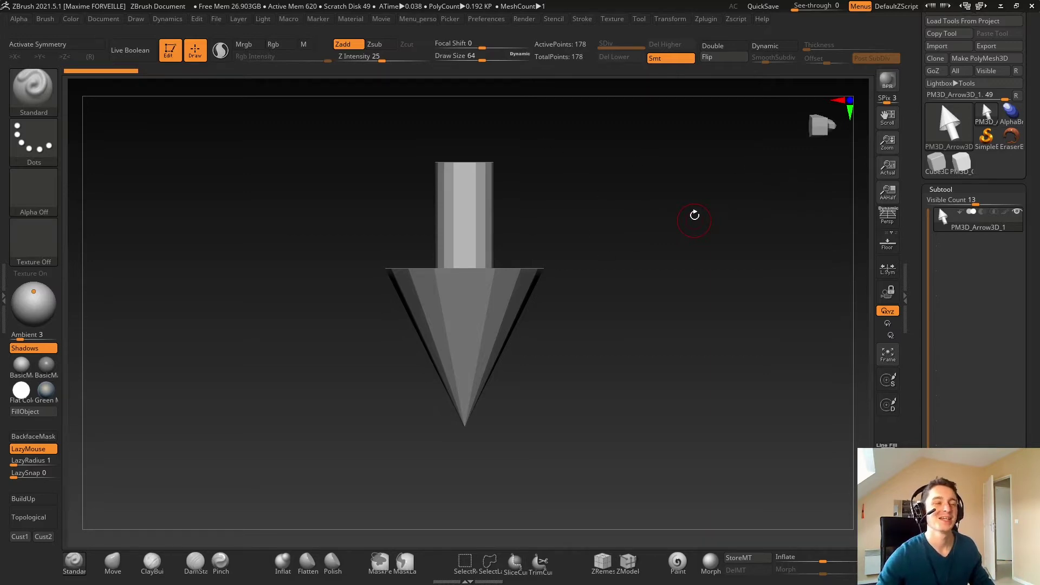
Create a new InsertMesh brush from the arrow mesh, viewed straight on with its tip pointing down.
{"action": "right_click_drag", "start_coordinate": [442, 235], "coordinate": [420, 239]}
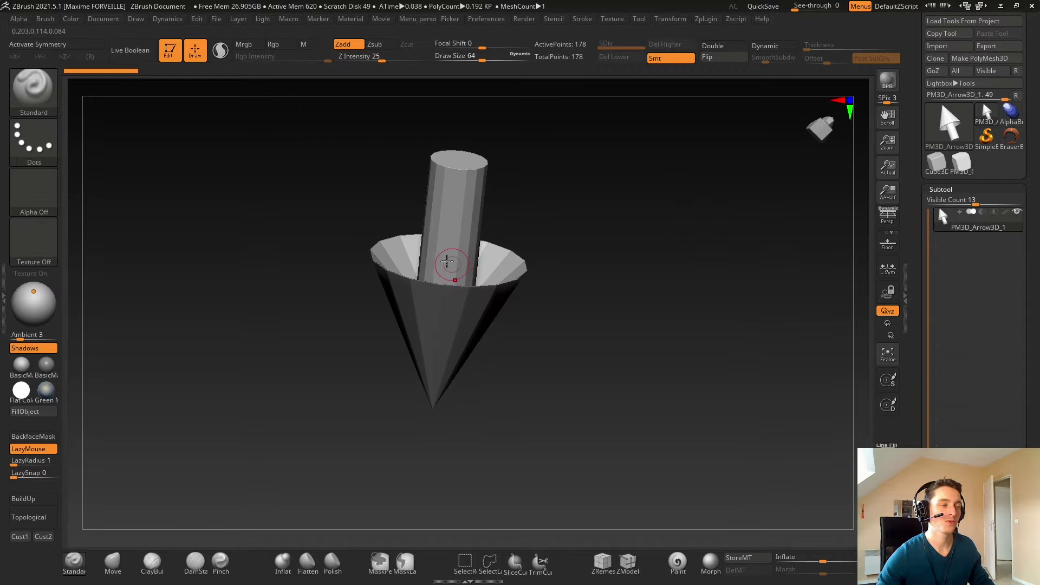
{"action": "right_click_drag", "start_coordinate": [507, 268], "coordinate": [511, 243], "text": "shift"}
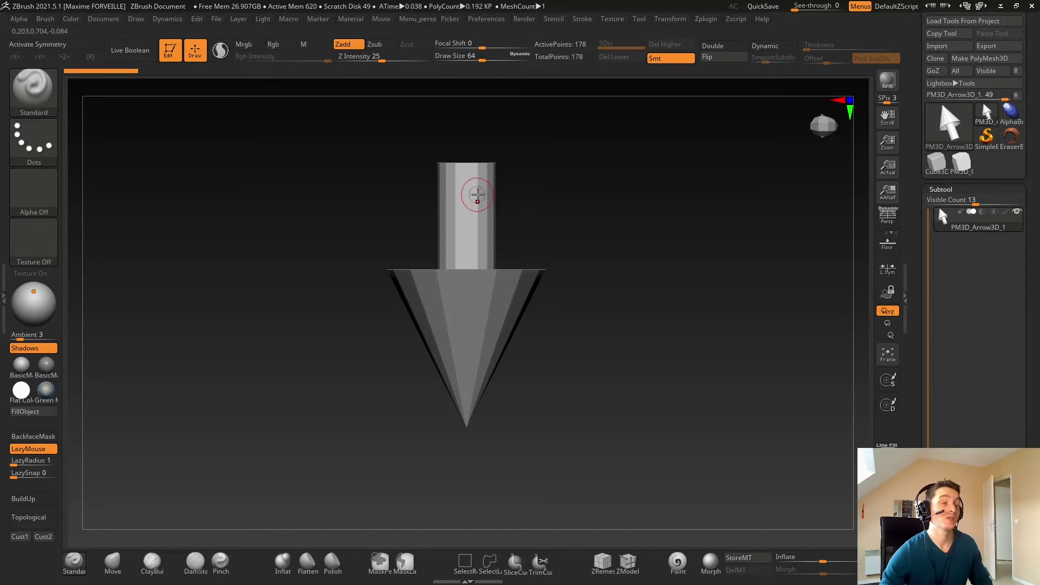
{"action": "left_click", "coordinate": [42, 105]}
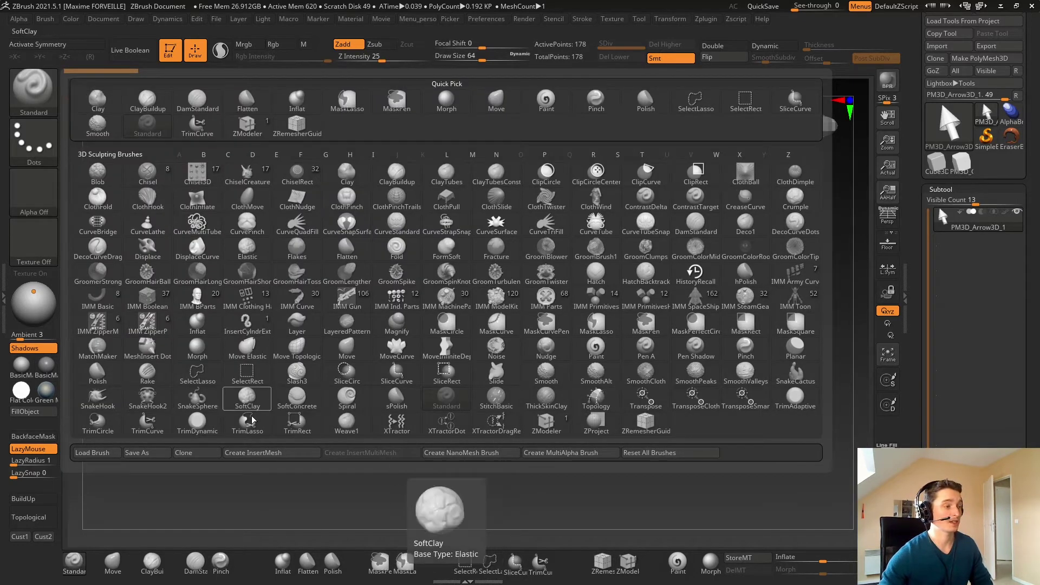
{"action": "left_click", "coordinate": [272, 453]}
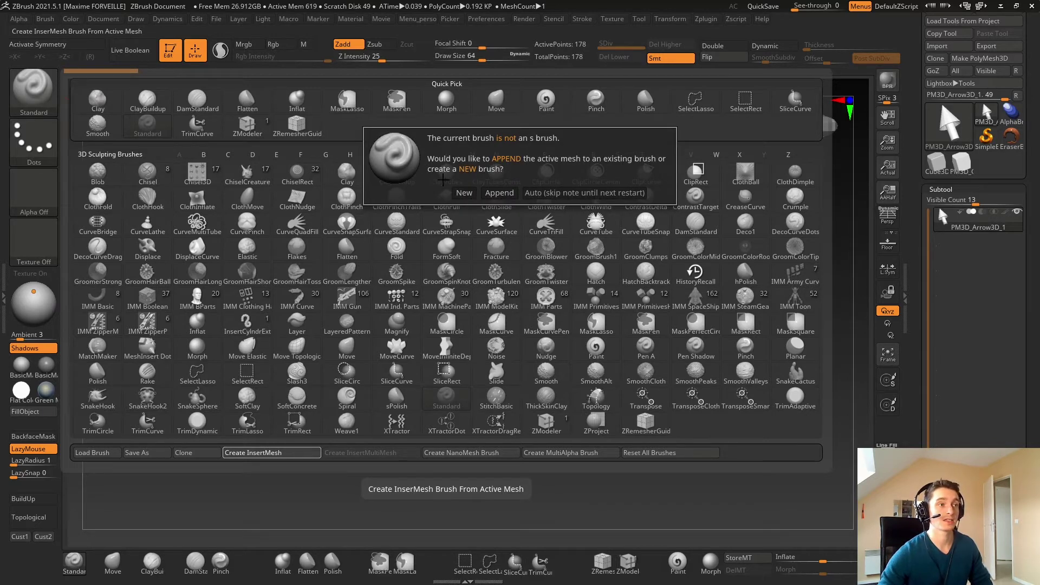
{"action": "left_click", "coordinate": [462, 193]}
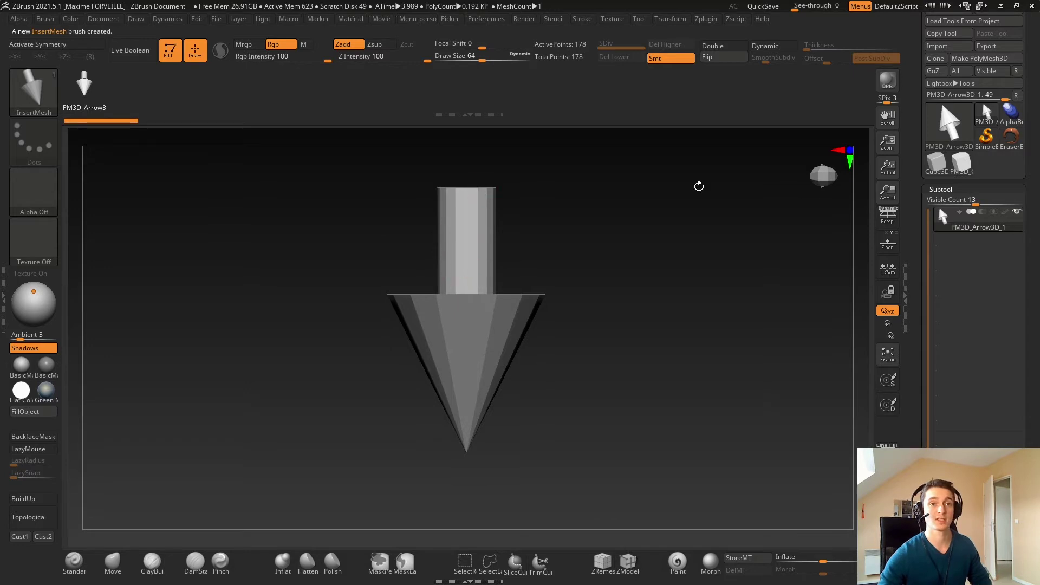
Switch to the PM3D_Cube3D tool with perspective on and insert two arrows on one of its faces.
{"action": "left_click", "coordinate": [963, 171]}
{"action": "right_click_drag", "start_coordinate": [493, 232], "coordinate": [416, 222]}
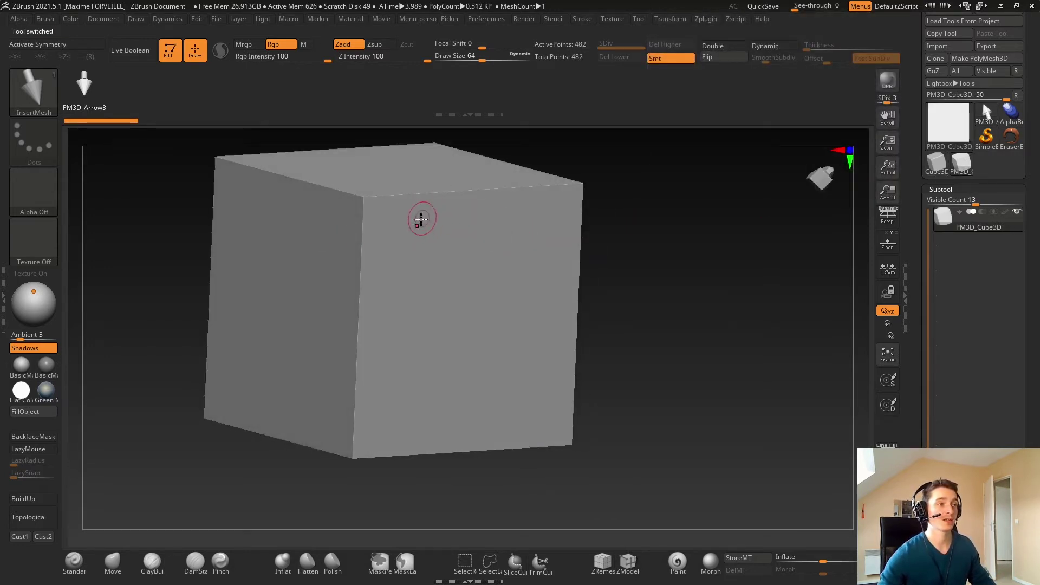
{"action": "left_click", "coordinate": [887, 217]}
{"action": "right_click_drag", "start_coordinate": [599, 193], "coordinate": [488, 256]}
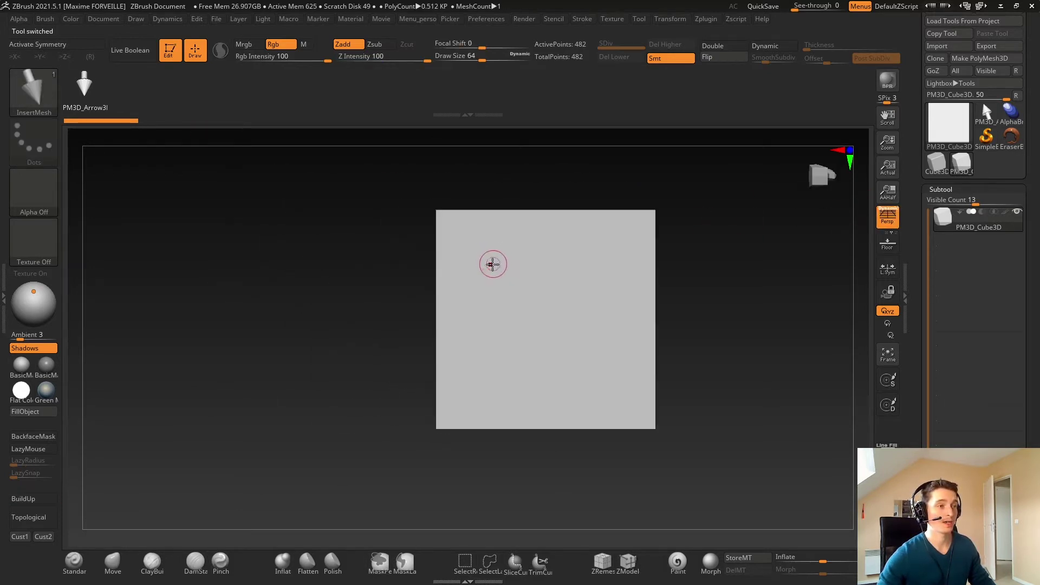
{"action": "left_click_drag", "start_coordinate": [490, 262], "coordinate": [510, 231]}
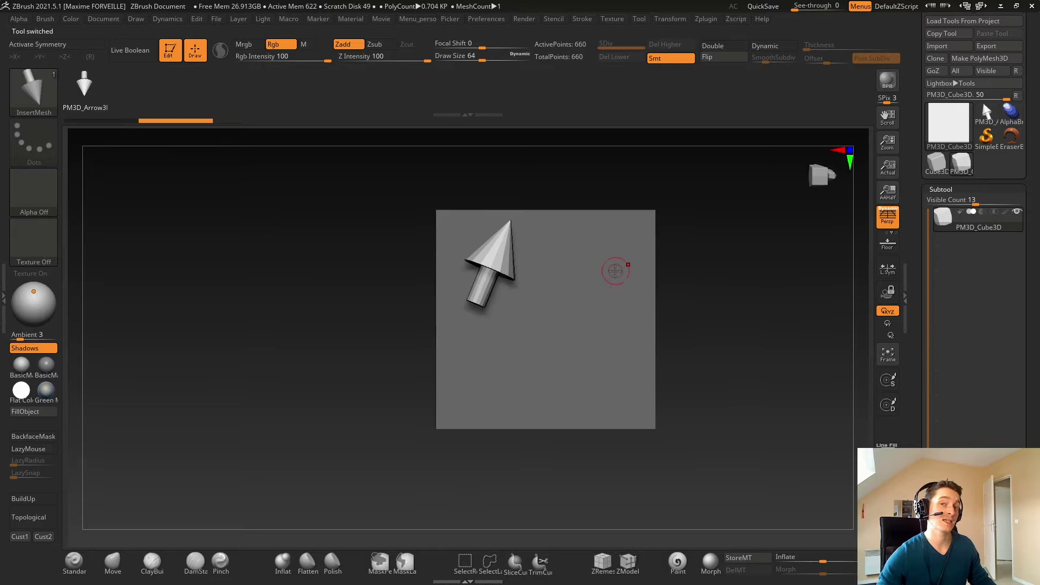
{"action": "mouse_move", "coordinate": [609, 276]}
{"action": "left_mouse_down"}
{"action": "mouse_move", "coordinate": [594, 255]}
{"action": "mouse_move", "coordinate": [584, 319]}
{"action": "mouse_move", "coordinate": [623, 308]}
{"action": "mouse_move", "coordinate": [628, 281]}
{"action": "mouse_move", "coordinate": [618, 311]}
{"action": "left_mouse_up"}
Undo the second arrow and insert a replacement beside the first one, pointing diagonally up across the cube face.
{"action": "key", "text": "ctrl"}
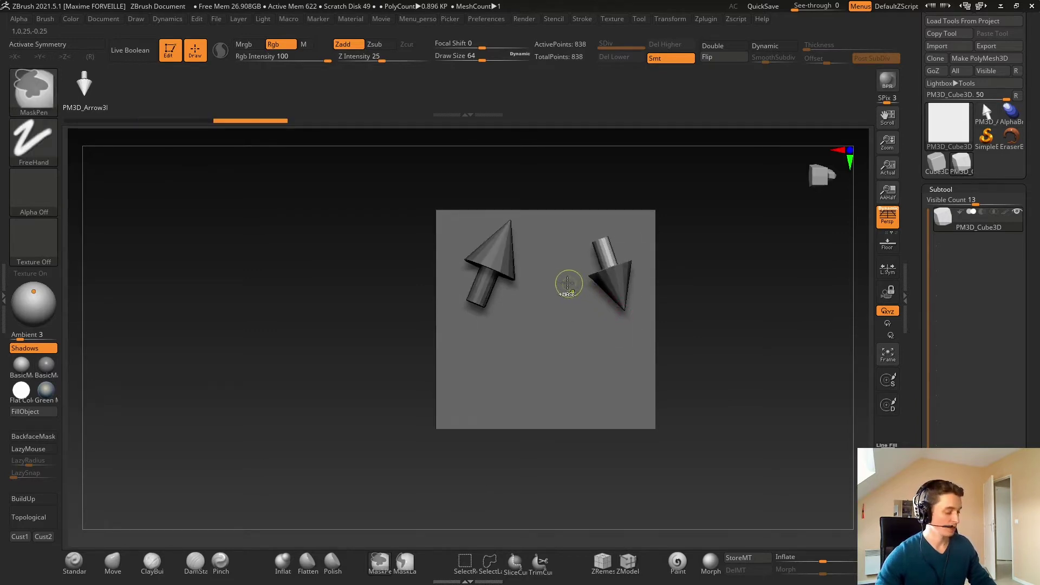
{"action": "key", "text": "ctrl+z"}
{"action": "right_click_drag", "start_coordinate": [520, 278], "coordinate": [502, 293], "text": "ctrl"}
{"action": "mouse_move", "coordinate": [501, 293]}
{"action": "right_mouse_down"}
{"action": "mouse_move", "coordinate": [545, 260]}
{"action": "mouse_move", "coordinate": [530, 233]}
{"action": "mouse_move", "coordinate": [525, 263]}
{"action": "mouse_move", "coordinate": [623, 222]}
{"action": "mouse_move", "coordinate": [588, 244]}
{"action": "right_mouse_up"}
{"action": "right_click_drag", "start_coordinate": [574, 280], "coordinate": [551, 312], "text": "ctrl"}
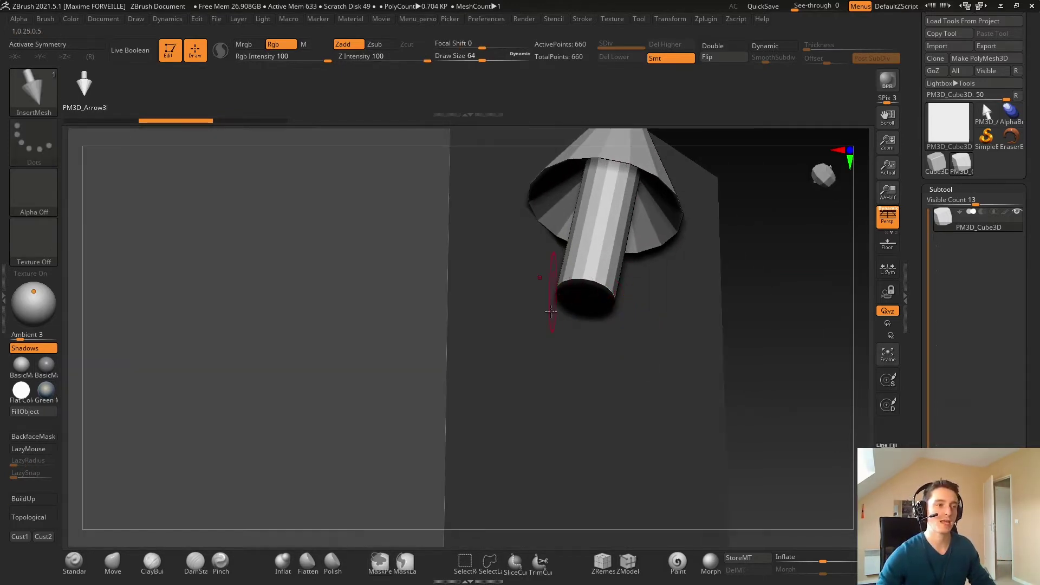
{"action": "mouse_move", "coordinate": [639, 271]}
{"action": "right_mouse_down", "text": "ctrl"}
{"action": "mouse_move", "coordinate": [574, 264]}
{"action": "mouse_move", "coordinate": [620, 262]}
{"action": "mouse_move", "coordinate": [530, 268]}
{"action": "mouse_move", "coordinate": [465, 300]}
{"action": "right_mouse_up", "text": "ctrl"}
{"action": "left_click_drag", "start_coordinate": [577, 289], "coordinate": [610, 246]}
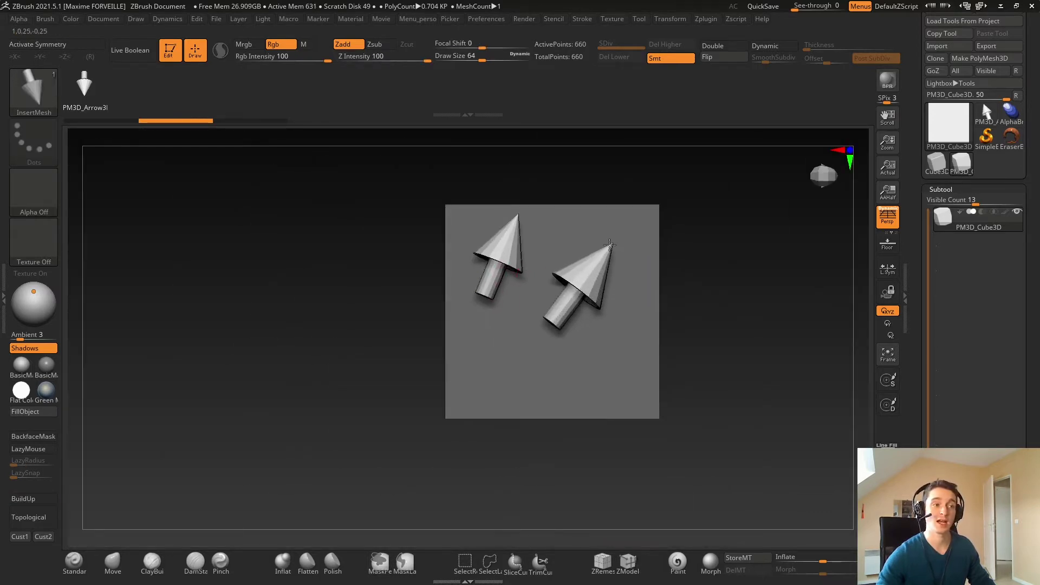
Move and rotate the last inserted arrow on the cube with the transform gizmo.
{"action": "right_click_drag", "start_coordinate": [670, 209], "coordinate": [679, 226]}
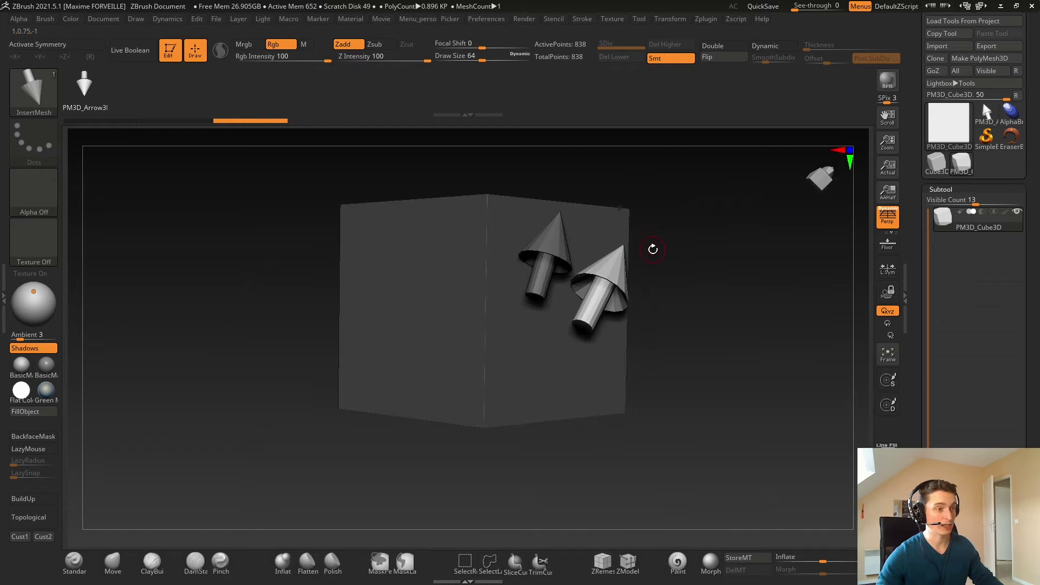
{"action": "key", "text": "w"}
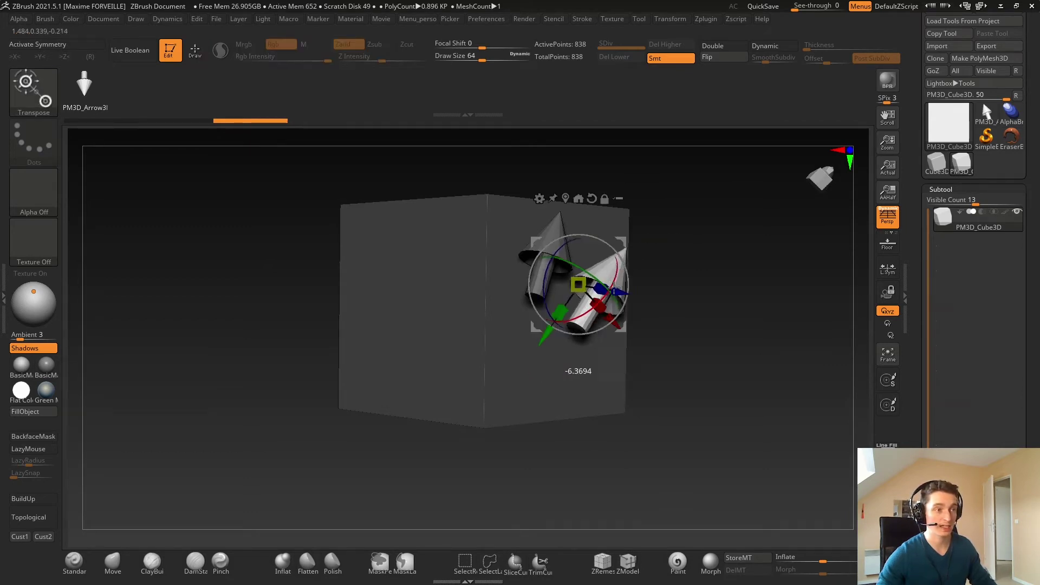
{"action": "left_click_drag", "start_coordinate": [613, 289], "coordinate": [587, 288]}
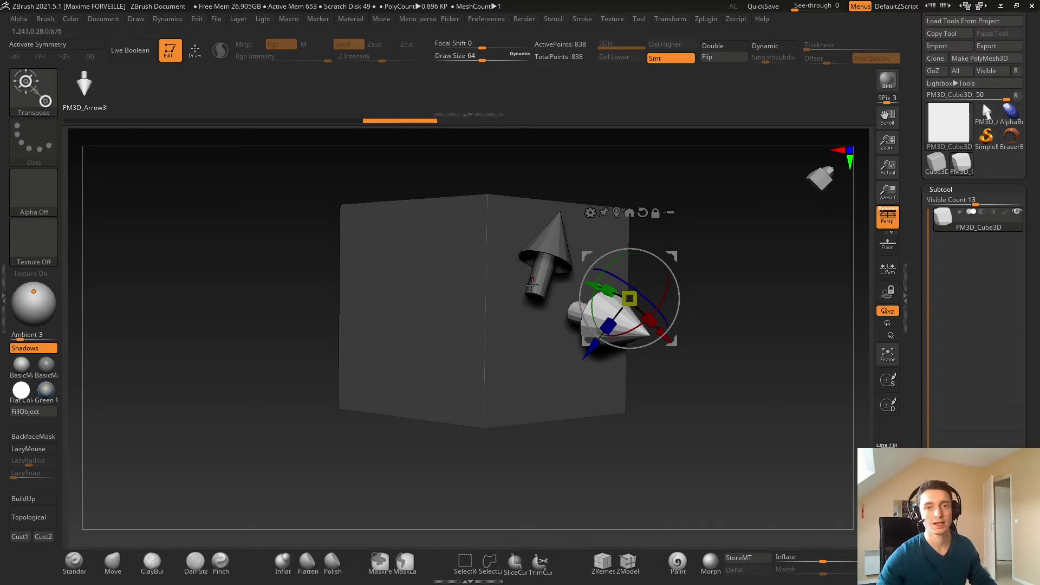
Undo the arrow's transform and both arrow insertions, leaving only the cube seen straight on.
{"action": "key", "text": "ctrl+z"}
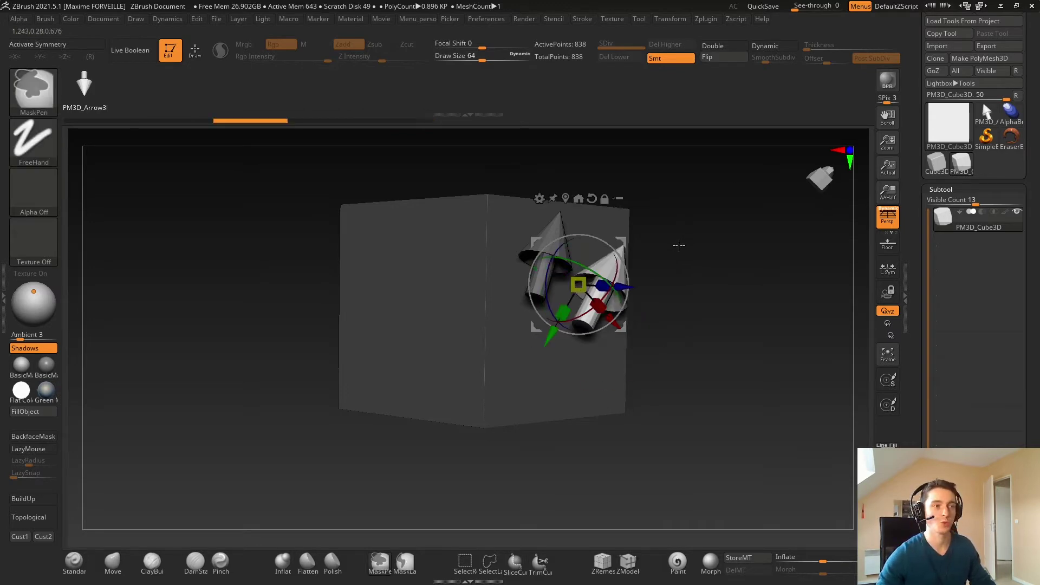
{"action": "key", "text": "ctrl+z"}
{"action": "key", "text": "ctrl+z"}
{"action": "left_click_drag", "start_coordinate": [678, 223], "coordinate": [664, 223], "text": "shift"}
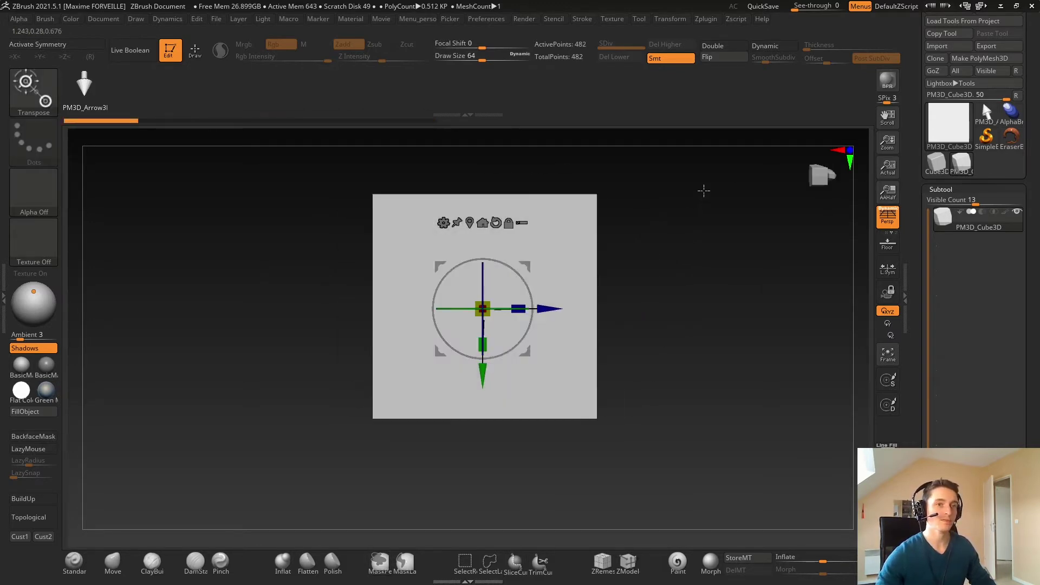
Switch back to the arrow tool and rotate the mesh with the gizmo so its tip points sideways in the front view.
{"action": "left_click_drag", "start_coordinate": [705, 189], "coordinate": [741, 225], "text": "alt"}
{"action": "key", "text": "ctrl+z"}
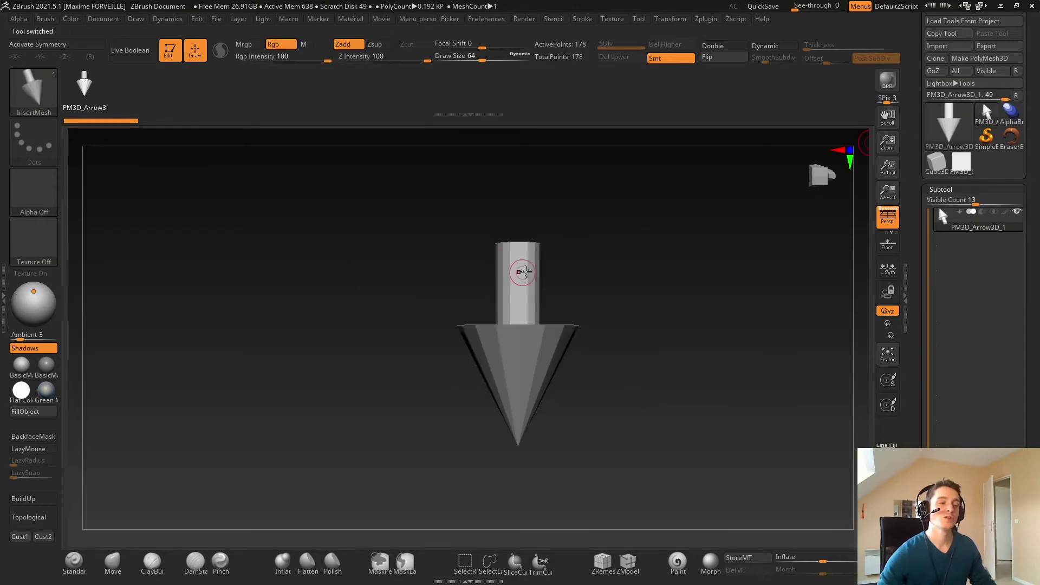
{"action": "right_click_drag", "start_coordinate": [566, 244], "coordinate": [555, 238], "text": "alt"}
{"action": "mouse_move", "coordinate": [496, 275]}
{"action": "right_mouse_down", "text": "ctrl"}
{"action": "mouse_move", "coordinate": [511, 302]}
{"action": "mouse_move", "coordinate": [511, 257]}
{"action": "right_mouse_up", "text": "ctrl"}
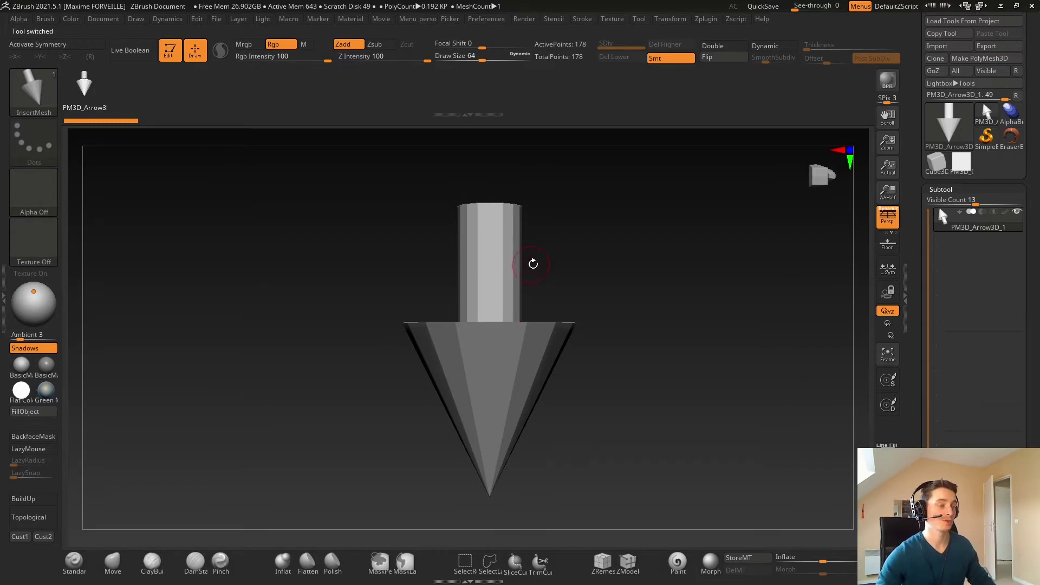
{"action": "key", "text": "w"}
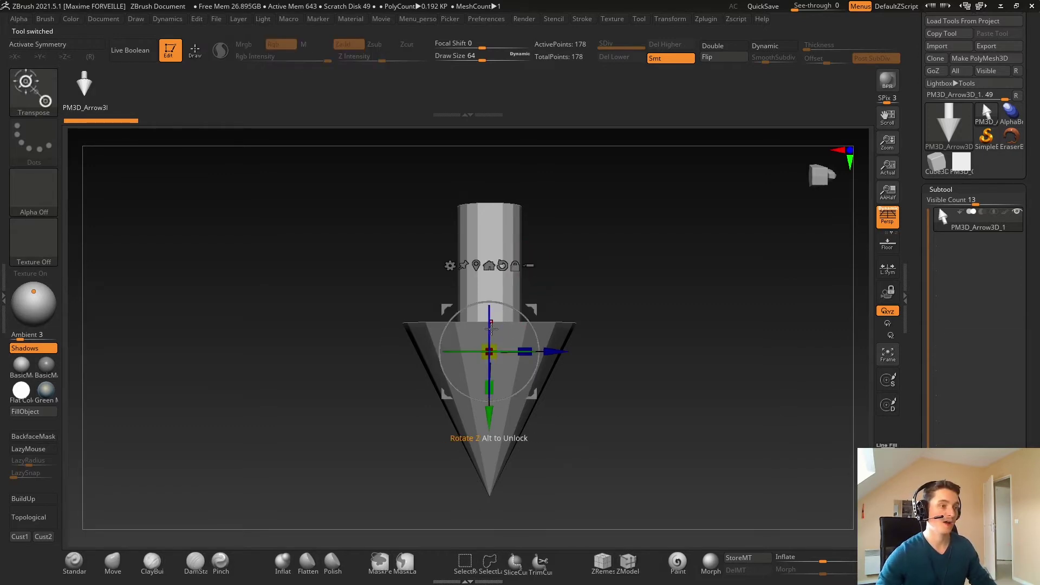
{"action": "left_click_drag", "start_coordinate": [488, 330], "coordinate": [495, 253]}
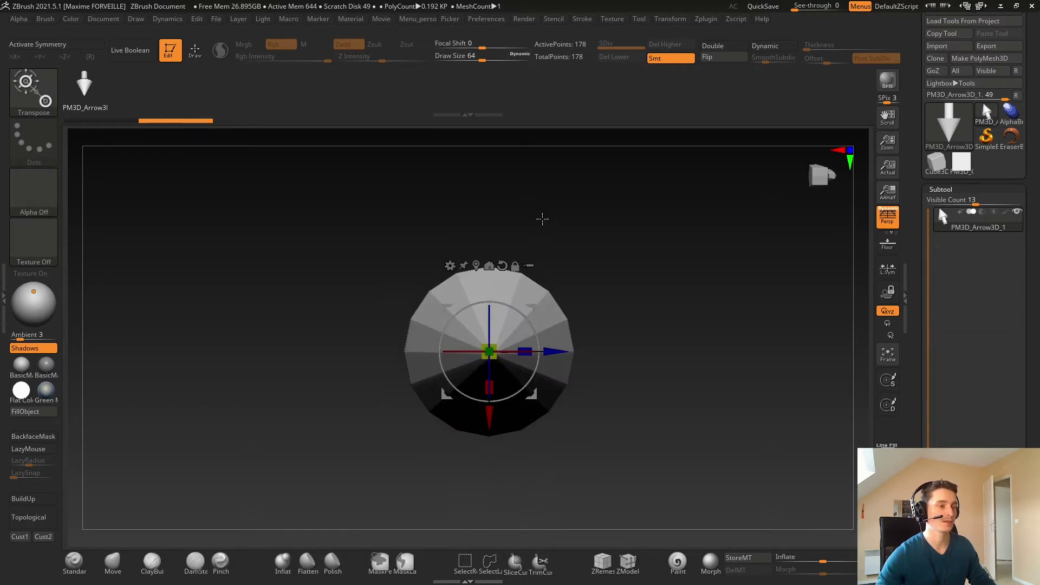
{"action": "left_click_drag", "start_coordinate": [542, 218], "coordinate": [608, 226]}
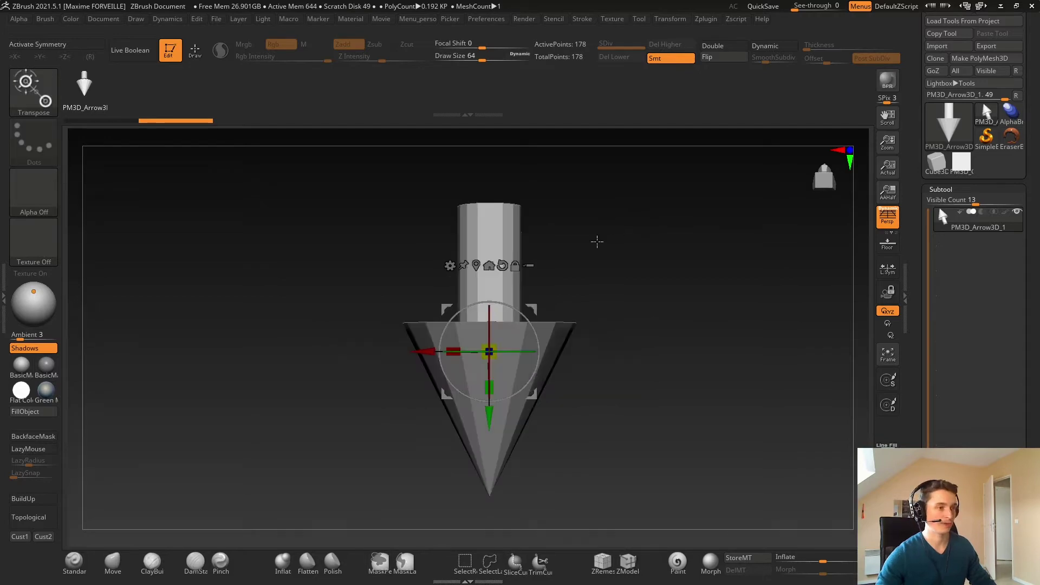
{"action": "left_click_drag", "start_coordinate": [544, 195], "coordinate": [555, 258], "text": "shift"}
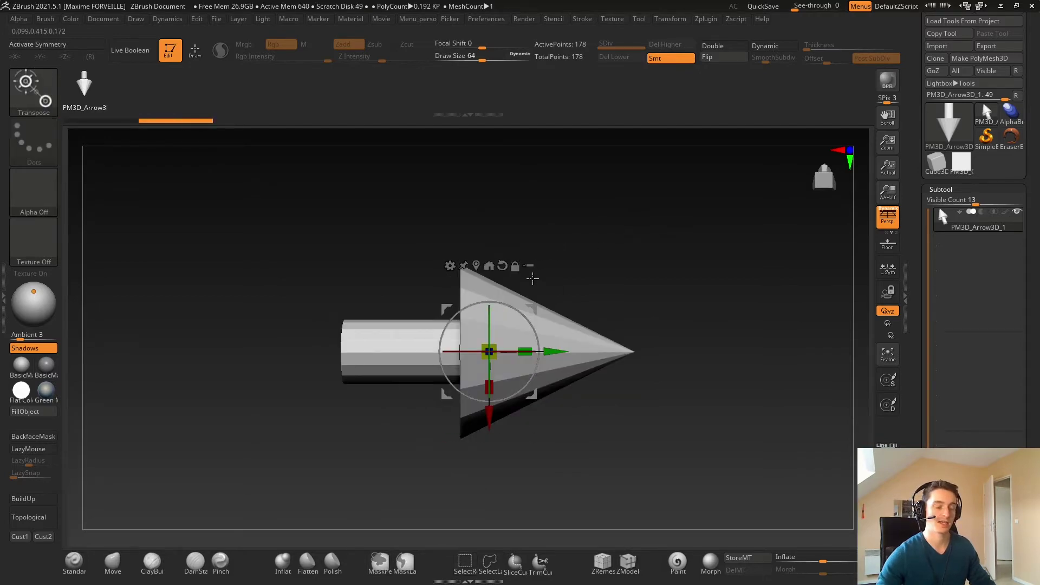
{"action": "key", "text": "q"}
Append the rotated arrow mesh to the current InsertMesh brush as a second shape.
{"action": "left_click", "coordinate": [33, 89]}
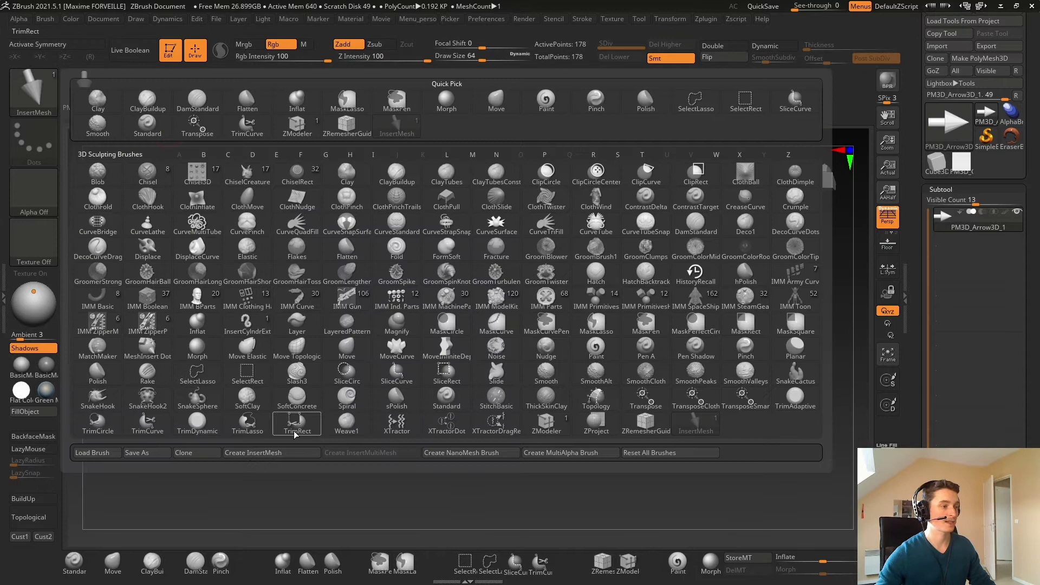
{"action": "left_click", "coordinate": [290, 453]}
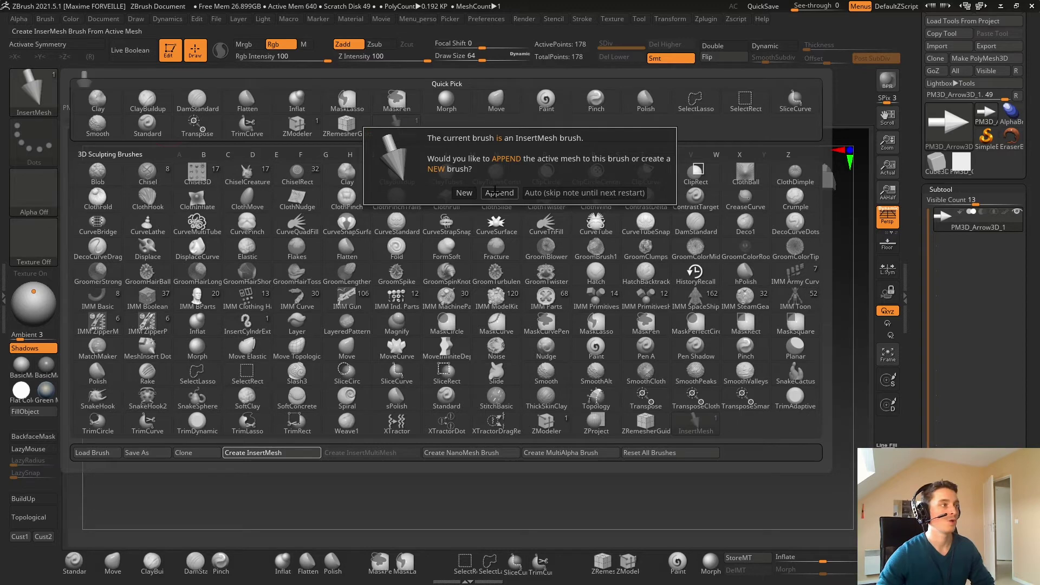
{"action": "left_click", "coordinate": [499, 193]}
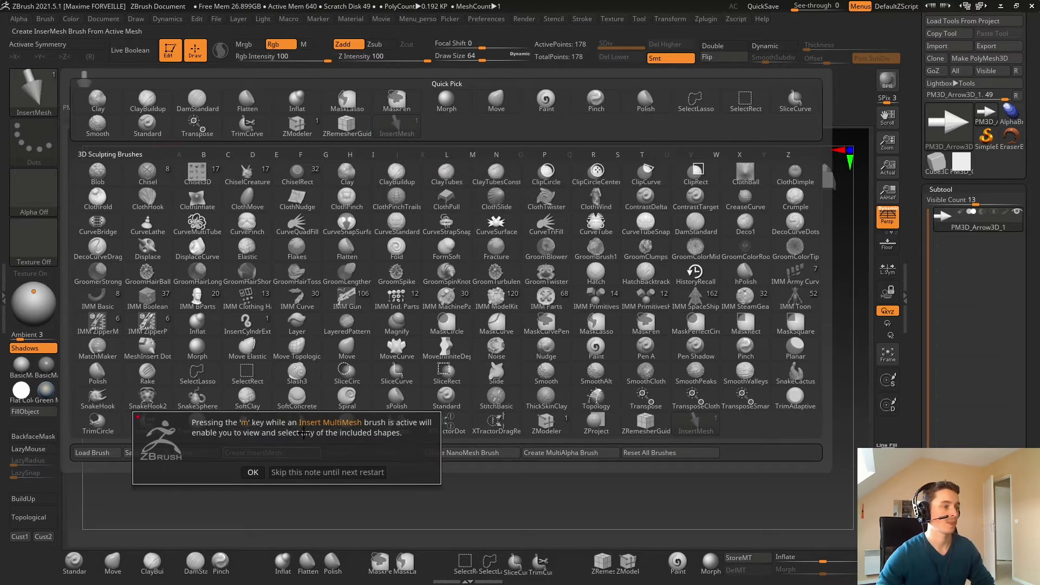
{"action": "left_click", "coordinate": [253, 472]}
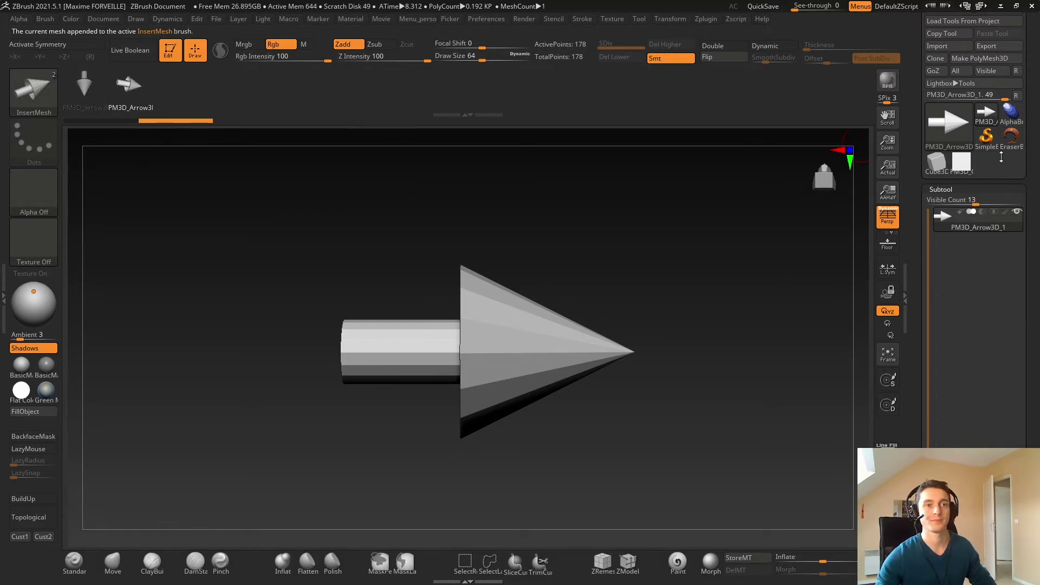
Switch to the PM3D_Cube3D tool and insert three arrows with the appended shape on different parts of the cube.
{"action": "left_click", "coordinate": [961, 168]}
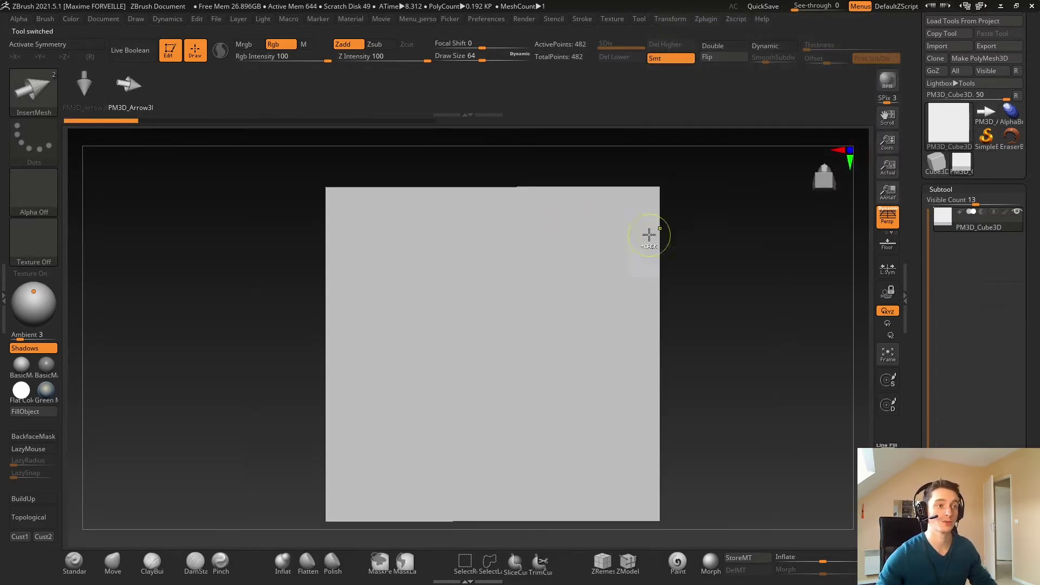
{"action": "right_click_drag", "start_coordinate": [648, 234], "coordinate": [534, 266], "text": "ctrl"}
{"action": "right_click_drag", "start_coordinate": [534, 265], "coordinate": [562, 279]}
{"action": "left_click_drag", "start_coordinate": [520, 279], "coordinate": [550, 243]}
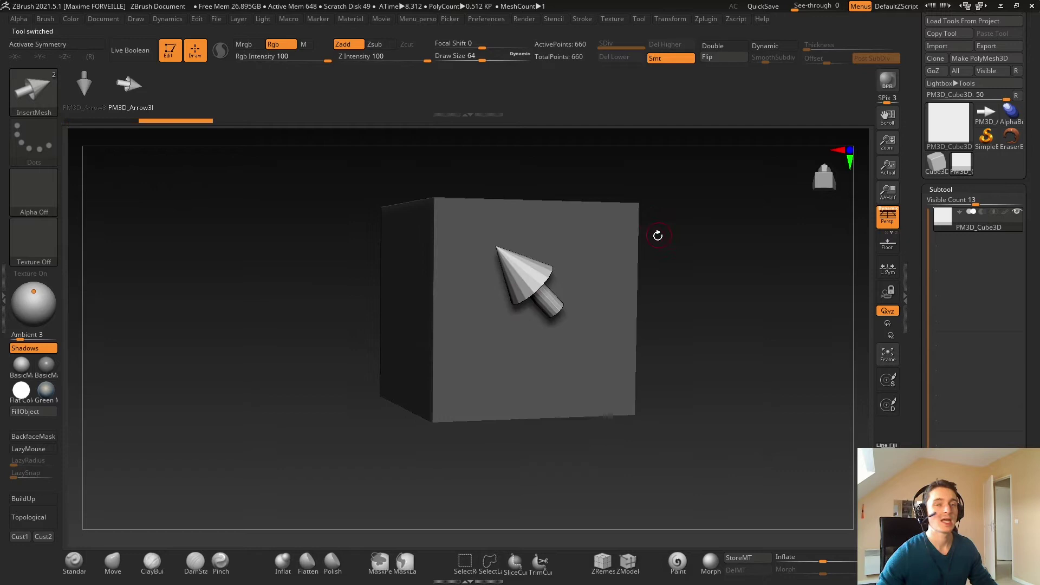
{"action": "left_click_drag", "start_coordinate": [646, 243], "coordinate": [622, 234]}
{"action": "right_click_drag", "start_coordinate": [678, 237], "coordinate": [655, 245]}
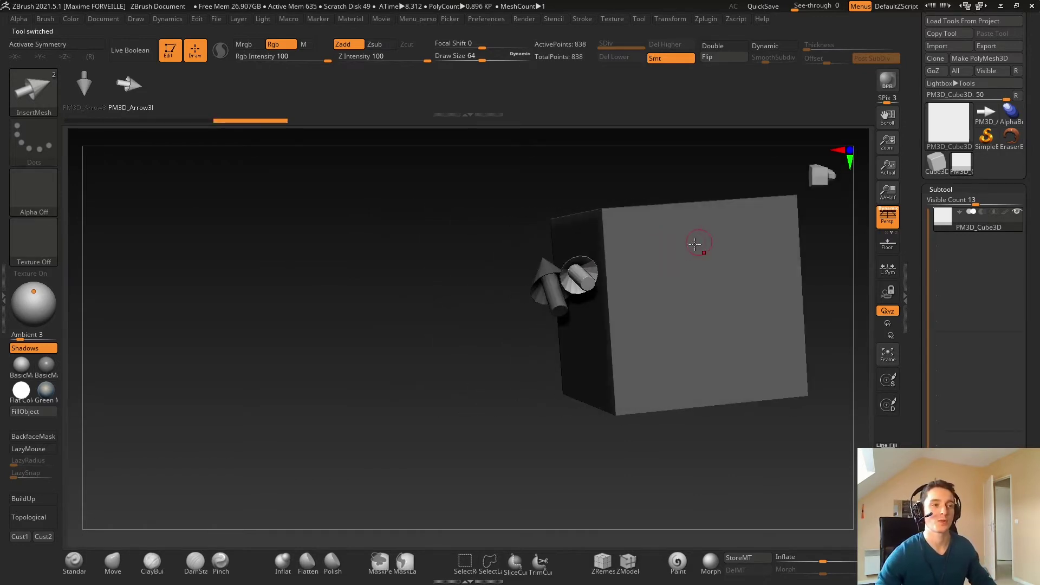
{"action": "left_click_drag", "start_coordinate": [704, 251], "coordinate": [719, 231]}
{"action": "right_click_drag", "start_coordinate": [533, 254], "coordinate": [567, 249]}
Undo the three arrow insertions on the cube.
{"action": "key", "text": "ctrl+z"}
{"action": "key", "text": "ctrl+z"}
{"action": "key", "text": "ctrl+z"}
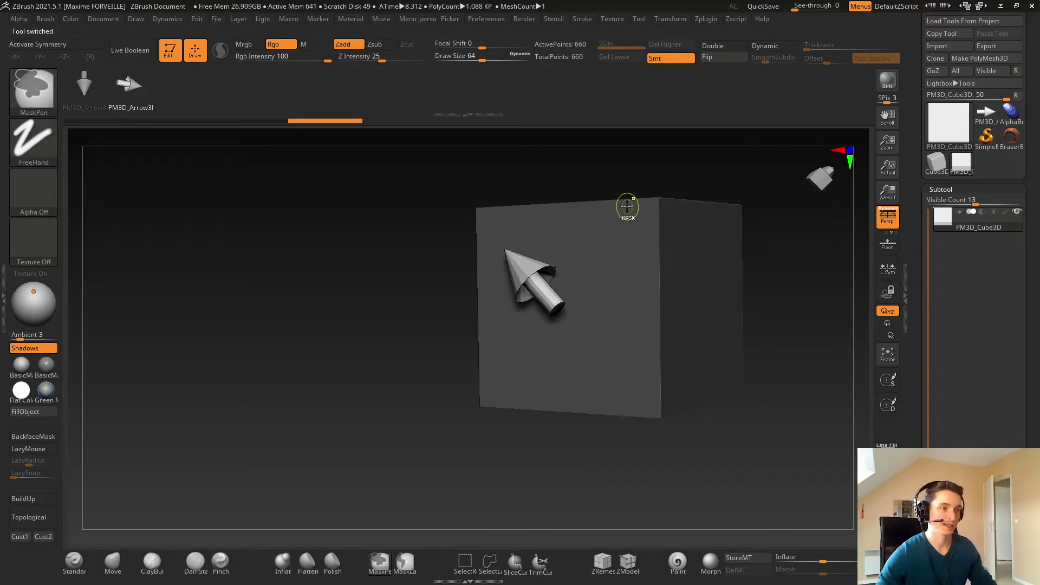
Switch back to the arrow tool and undo its rotation.
{"action": "left_click", "coordinate": [987, 113]}
{"action": "mouse_move", "coordinate": [535, 268]}
{"action": "right_mouse_down", "text": "shift"}
{"action": "mouse_move", "coordinate": [699, 231]}
{"action": "mouse_move", "coordinate": [565, 244]}
{"action": "mouse_move", "coordinate": [547, 266]}
{"action": "right_mouse_up", "text": "shift"}
{"action": "key", "text": "ctrl+z"}
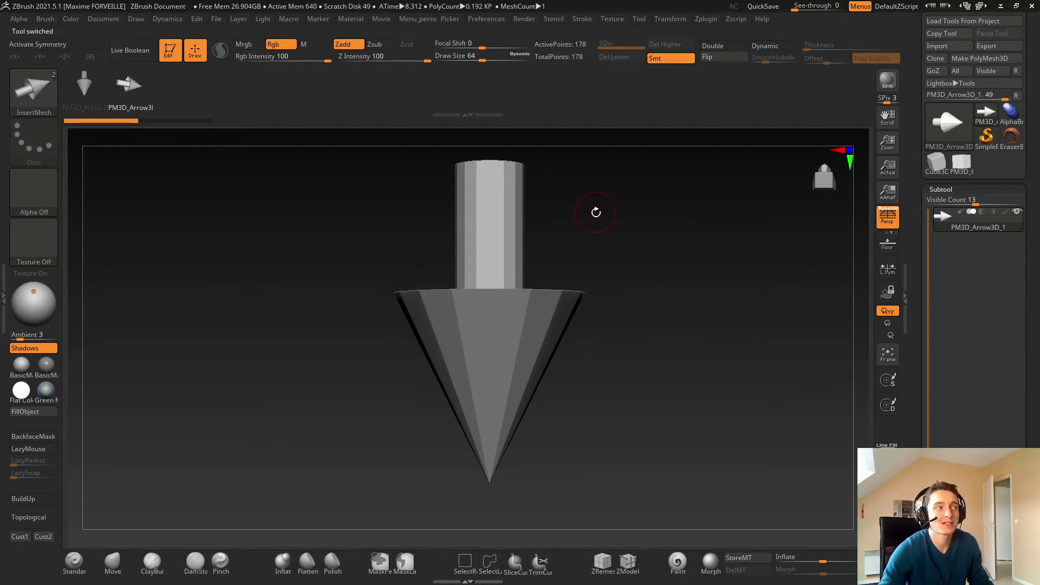
Turn off perspective for the arrow view and recentre the mesh on the canvas.
{"action": "left_click_drag", "start_coordinate": [606, 219], "coordinate": [555, 237], "text": "alt"}
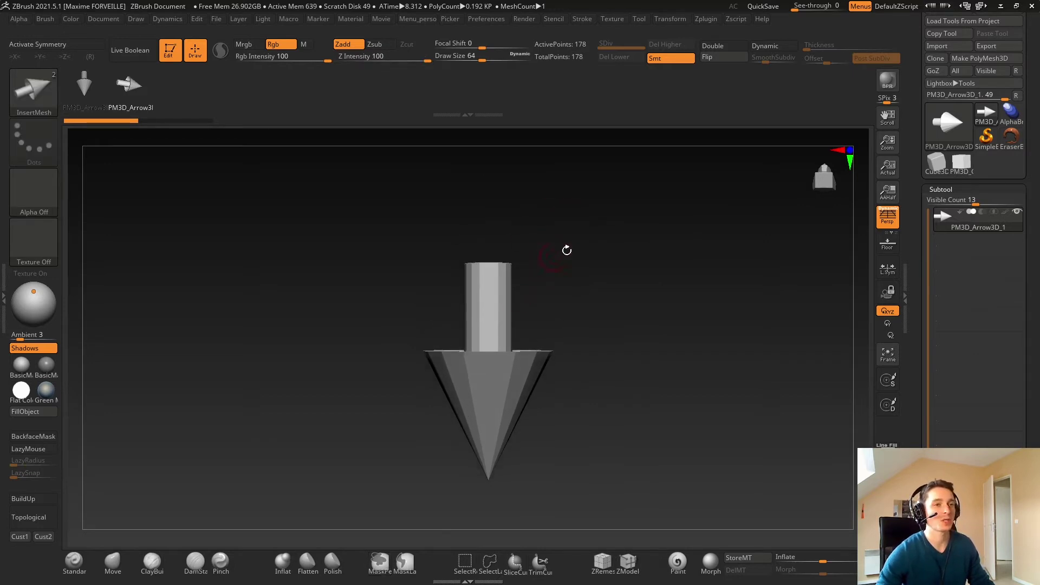
{"action": "key", "text": "p"}
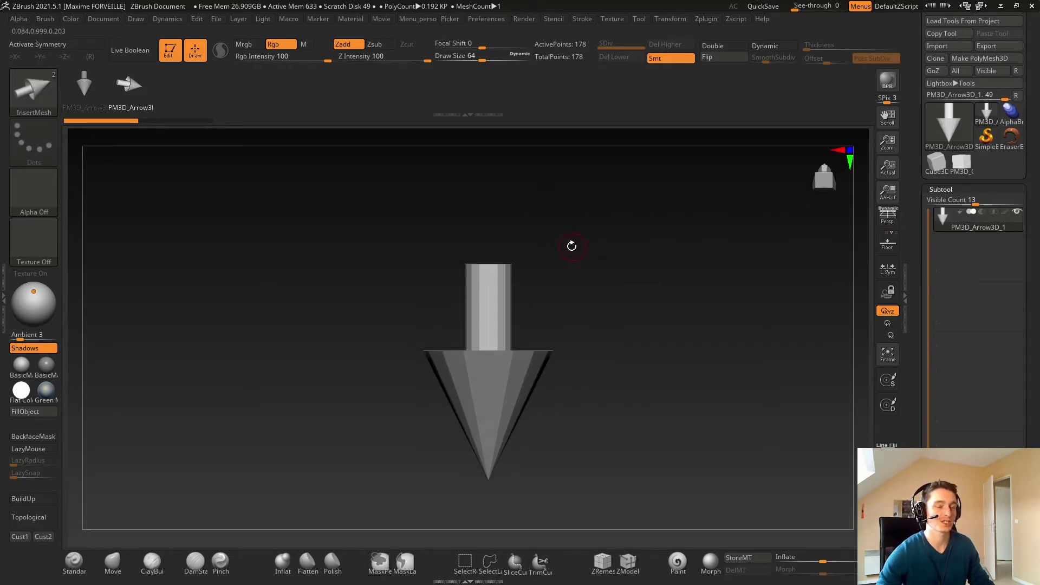
{"action": "left_click_drag", "start_coordinate": [572, 246], "coordinate": [541, 213], "text": "alt"}
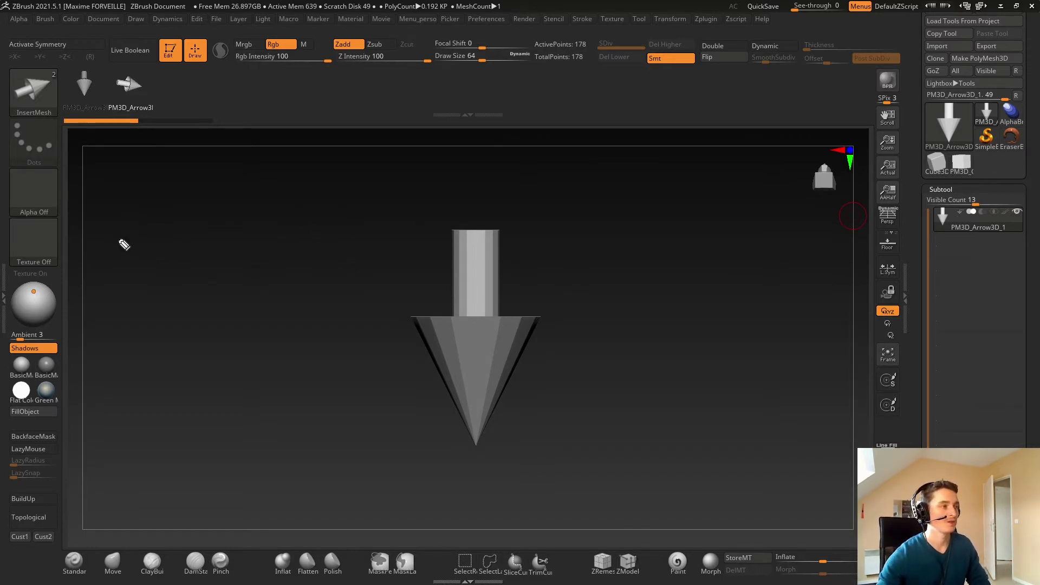
{"action": "mouse_move", "coordinate": [100, 262]}
{"action": "left_mouse_down"}
{"action": "mouse_move", "coordinate": [186, 206]}
{"action": "mouse_move", "coordinate": [286, 279]}
{"action": "mouse_move", "coordinate": [400, 402]}
{"action": "left_mouse_up"}
{"action": "mouse_move", "coordinate": [647, 437]}
{"action": "left_mouse_down"}
{"action": "mouse_move", "coordinate": [663, 380]}
{"action": "mouse_move", "coordinate": [627, 180]}
{"action": "left_mouse_up"}
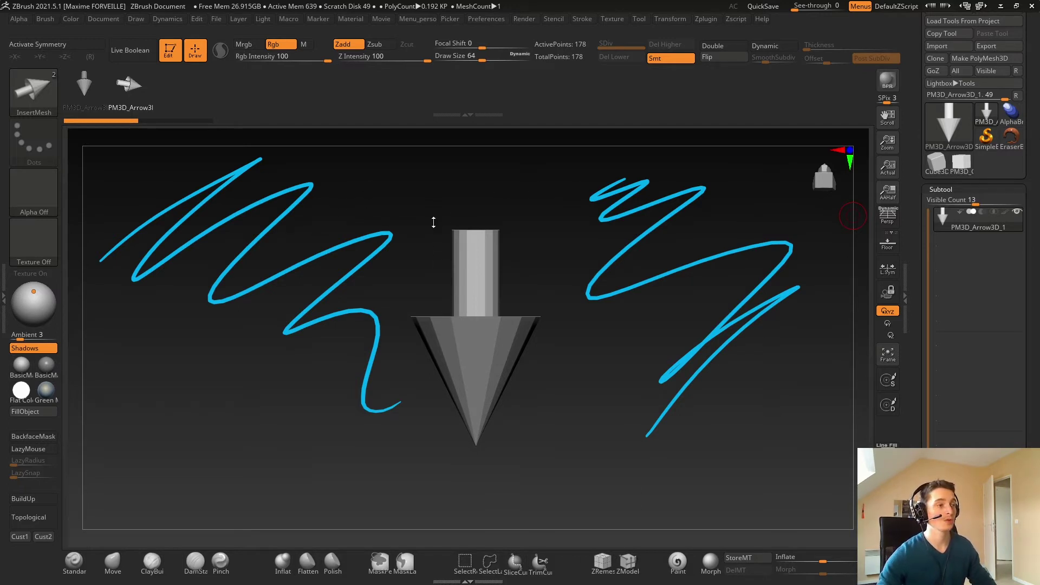
Orient the arrow mesh with its tip facing the viewer and append it to the current InsertMesh brush.
{"action": "left_click_drag", "start_coordinate": [461, 217], "coordinate": [323, 238]}
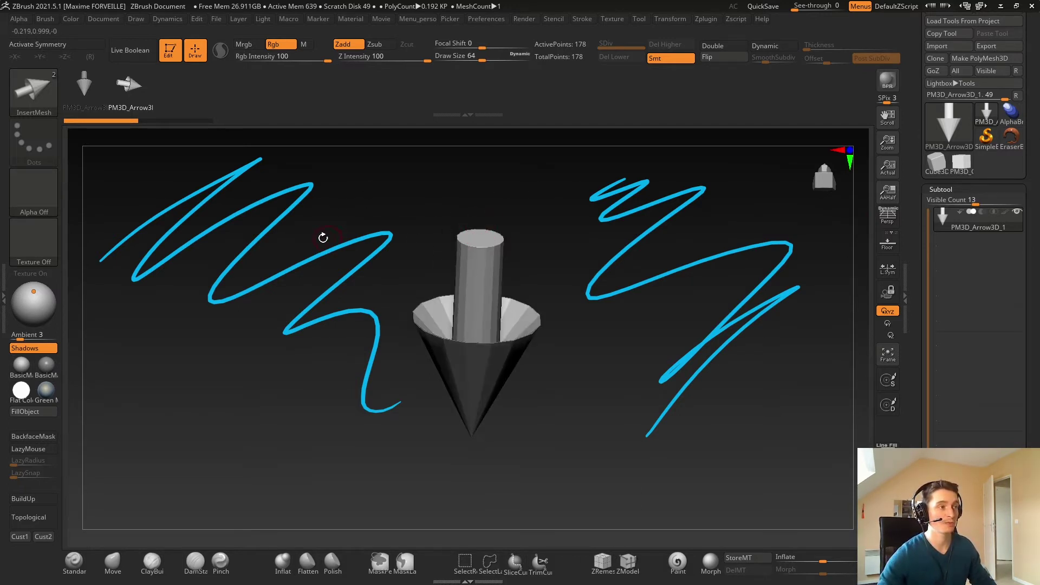
{"action": "mouse_move", "coordinate": [473, 298]}
{"action": "right_mouse_down"}
{"action": "mouse_move", "coordinate": [483, 337]}
{"action": "mouse_move", "coordinate": [489, 243]}
{"action": "right_mouse_up"}
{"action": "mouse_move", "coordinate": [513, 212]}
{"action": "left_mouse_down"}
{"action": "mouse_move", "coordinate": [511, 353]}
{"action": "mouse_move", "coordinate": [434, 263]}
{"action": "mouse_move", "coordinate": [408, 204]}
{"action": "mouse_move", "coordinate": [525, 265]}
{"action": "mouse_move", "coordinate": [459, 269]}
{"action": "mouse_move", "coordinate": [475, 288]}
{"action": "mouse_move", "coordinate": [465, 301]}
{"action": "mouse_move", "coordinate": [444, 239]}
{"action": "mouse_move", "coordinate": [448, 195]}
{"action": "mouse_move", "coordinate": [477, 220]}
{"action": "left_mouse_up"}
{"action": "left_click", "coordinate": [34, 91]}
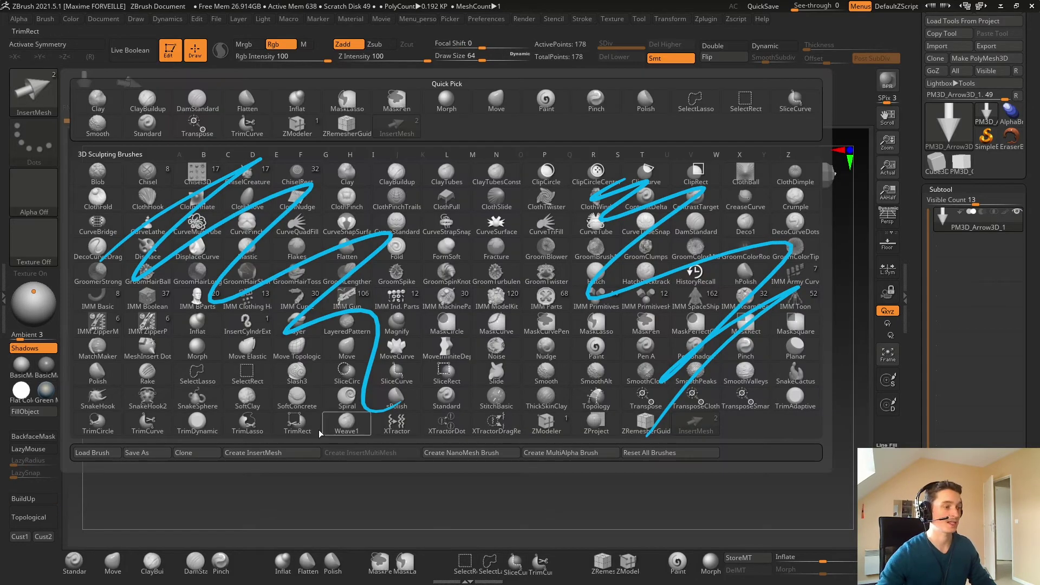
{"action": "left_click", "coordinate": [291, 452]}
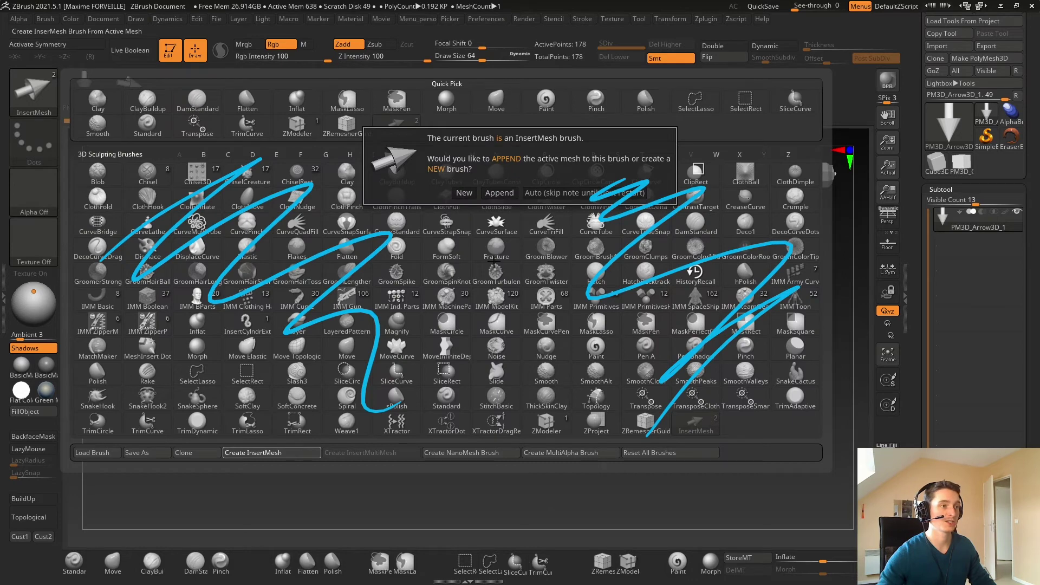
{"action": "left_click", "coordinate": [498, 194]}
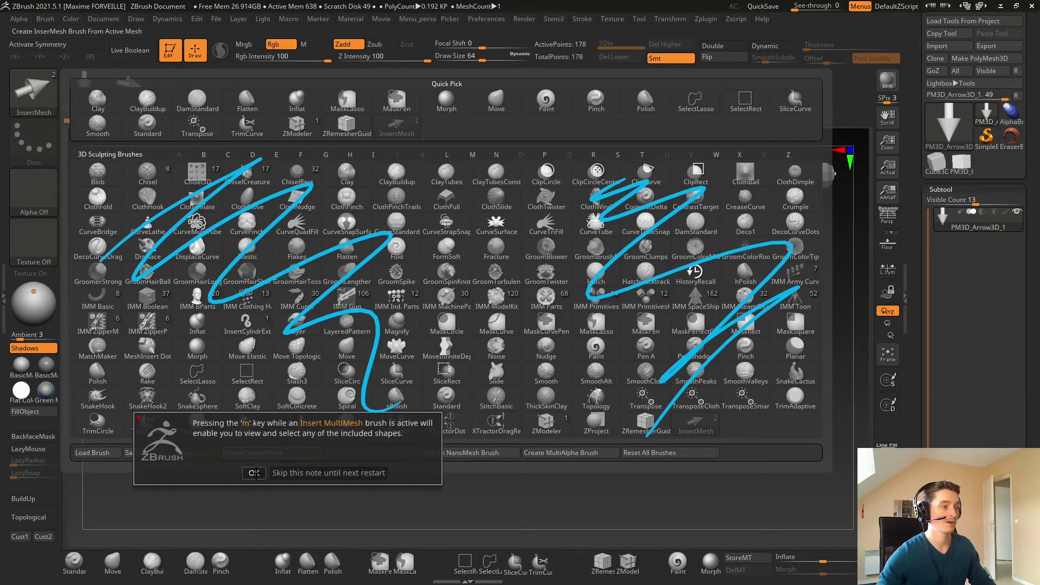
{"action": "left_click", "coordinate": [255, 470]}
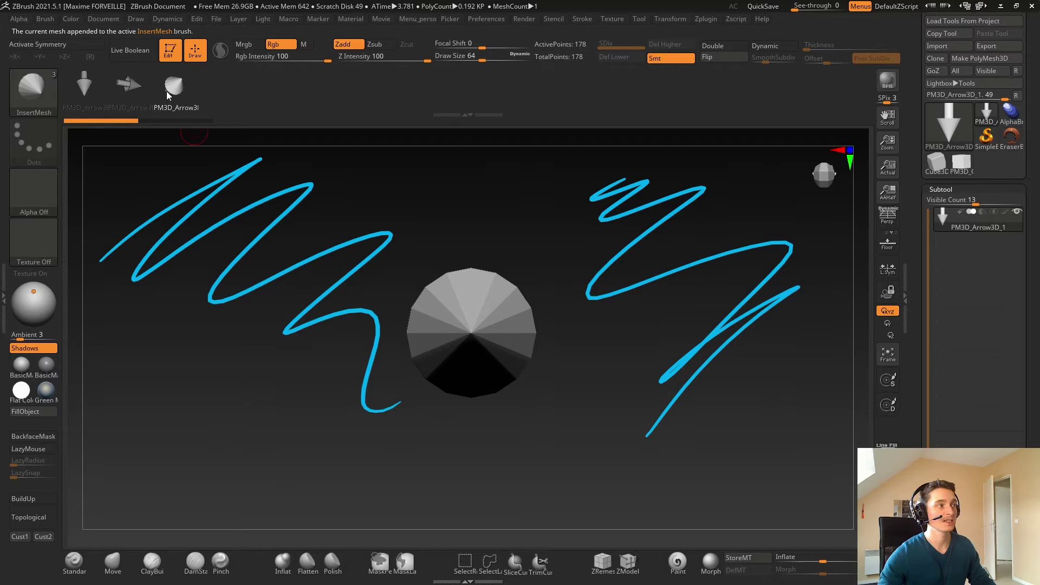
Switch to the PM3D_Cube3D tool and insert arrows with the newly appended shape on different faces of the cube.
{"action": "left_click", "coordinate": [962, 162]}
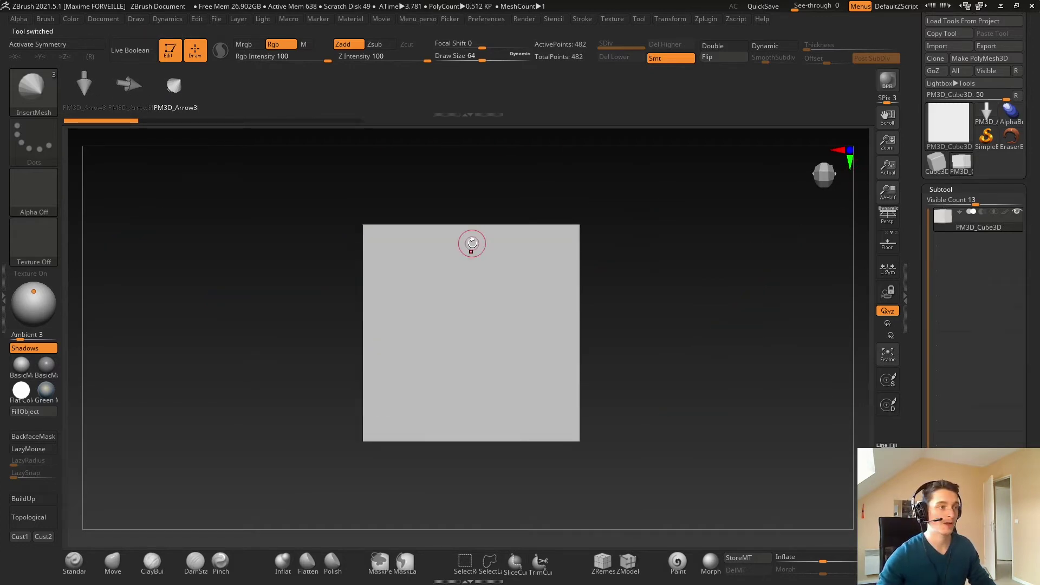
{"action": "left_click_drag", "start_coordinate": [471, 247], "coordinate": [489, 277]}
{"action": "right_click_drag", "start_coordinate": [490, 277], "coordinate": [473, 285]}
{"action": "left_click_drag", "start_coordinate": [473, 284], "coordinate": [504, 292]}
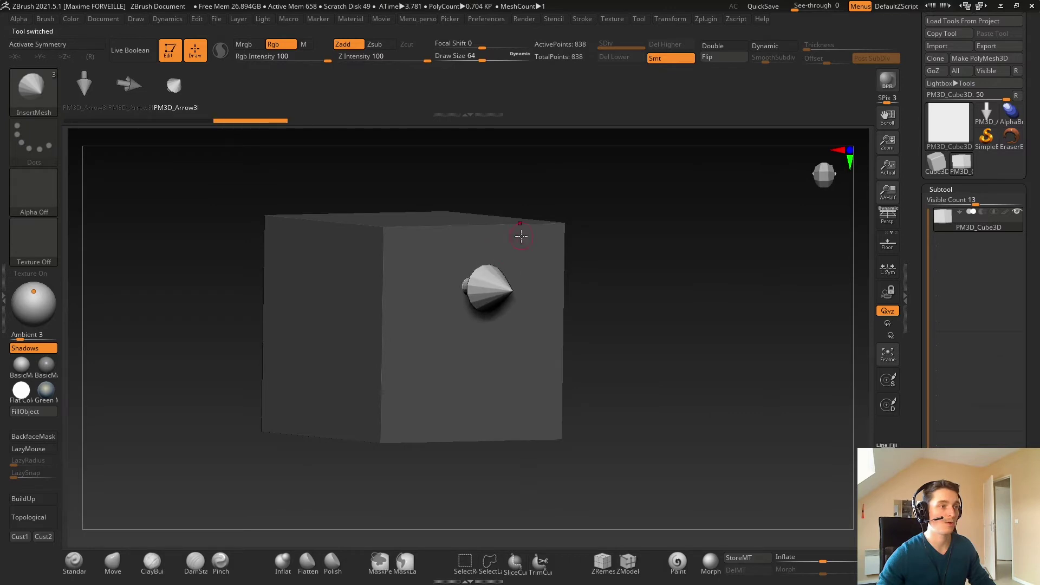
{"action": "mouse_move", "coordinate": [594, 220]}
{"action": "left_mouse_down"}
{"action": "mouse_move", "coordinate": [633, 219]}
{"action": "mouse_move", "coordinate": [597, 233]}
{"action": "left_mouse_up"}
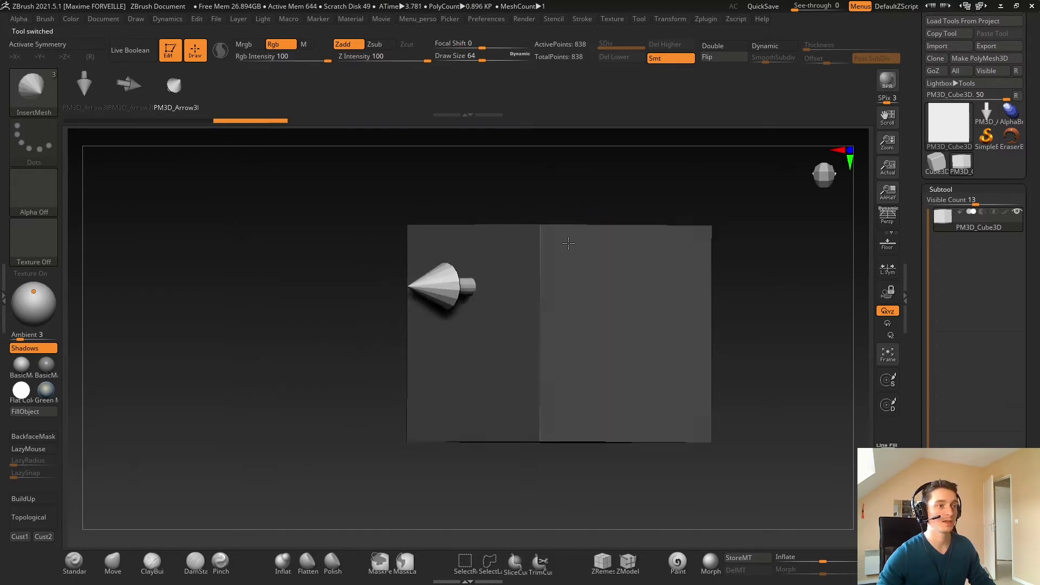
{"action": "right_click_drag", "start_coordinate": [568, 244], "coordinate": [578, 249], "text": "shift"}
{"action": "left_click_drag", "start_coordinate": [592, 267], "coordinate": [618, 232]}
{"action": "right_click_drag", "start_coordinate": [636, 207], "coordinate": [702, 208]}
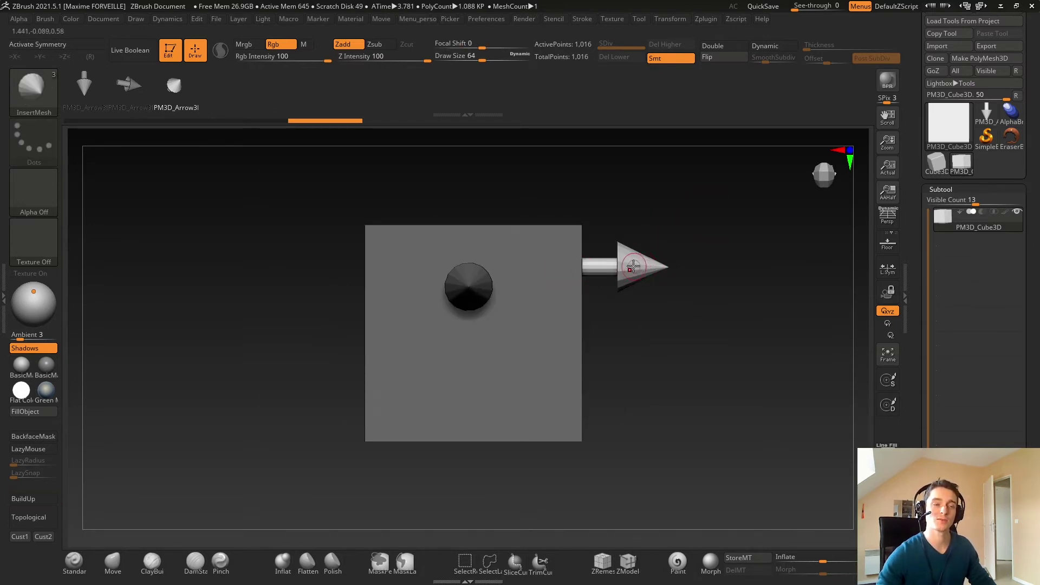
Adjust the brush's embed depth in its Depth settings and insert another arrow below the existing one on the cube's side face.
{"action": "left_click", "coordinate": [46, 19]}
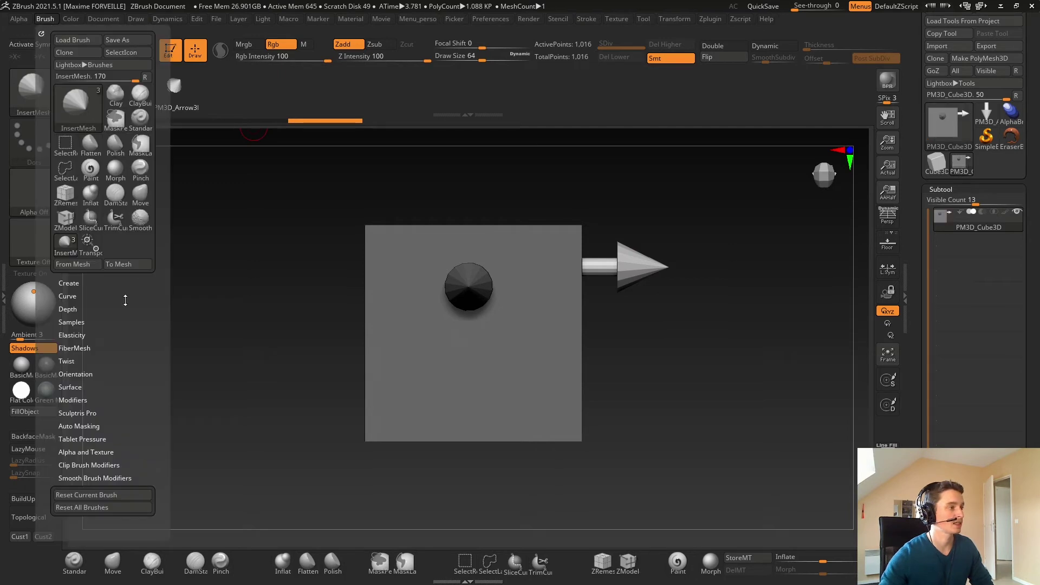
{"action": "scroll", "coordinate": [70, 192], "scroll_direction": "down", "scroll_amount": 3}
{"action": "left_click", "coordinate": [71, 198]}
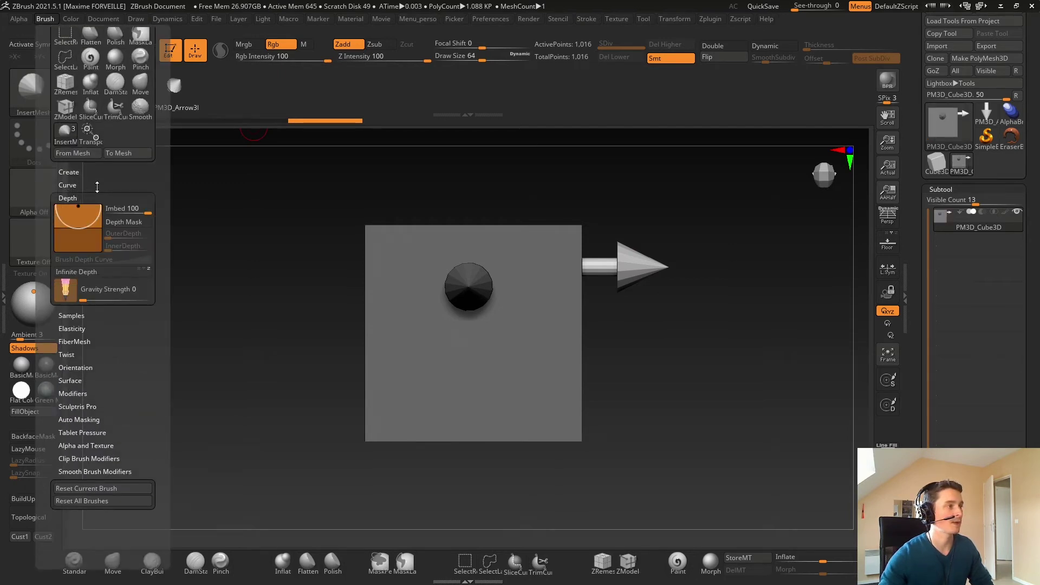
{"action": "scroll", "coordinate": [77, 206], "scroll_direction": "down", "scroll_amount": 1}
{"action": "left_click_drag", "start_coordinate": [78, 207], "coordinate": [77, 198]}
{"action": "right_click_drag", "start_coordinate": [612, 295], "coordinate": [496, 306]}
{"action": "left_click_drag", "start_coordinate": [574, 335], "coordinate": [584, 299]}
{"action": "mouse_move", "coordinate": [496, 299]}
{"action": "right_mouse_down"}
{"action": "mouse_move", "coordinate": [580, 293]}
{"action": "mouse_move", "coordinate": [579, 332]}
{"action": "right_mouse_up"}
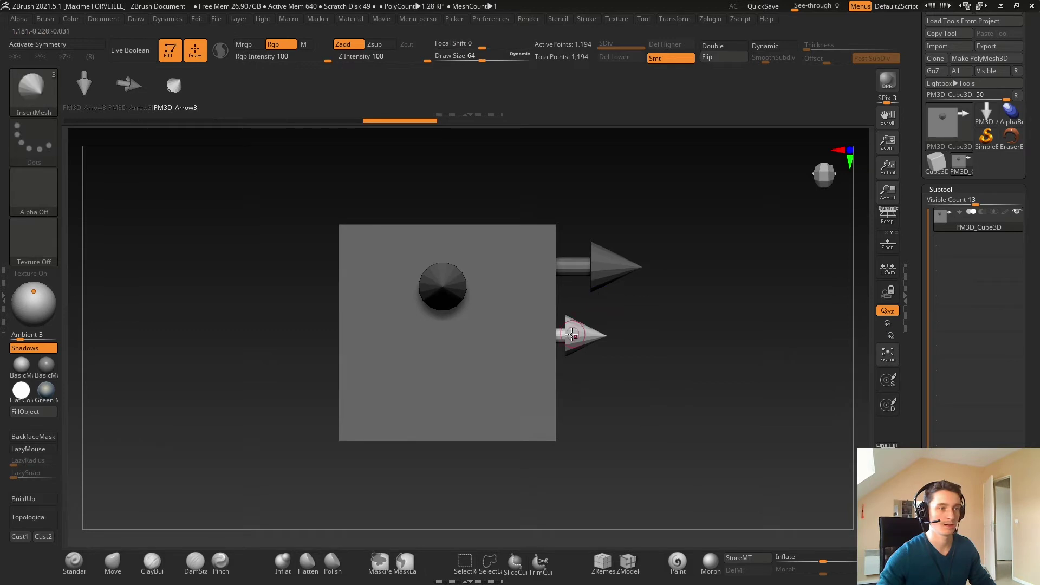
{"action": "right_click_drag", "start_coordinate": [609, 271], "coordinate": [671, 219]}
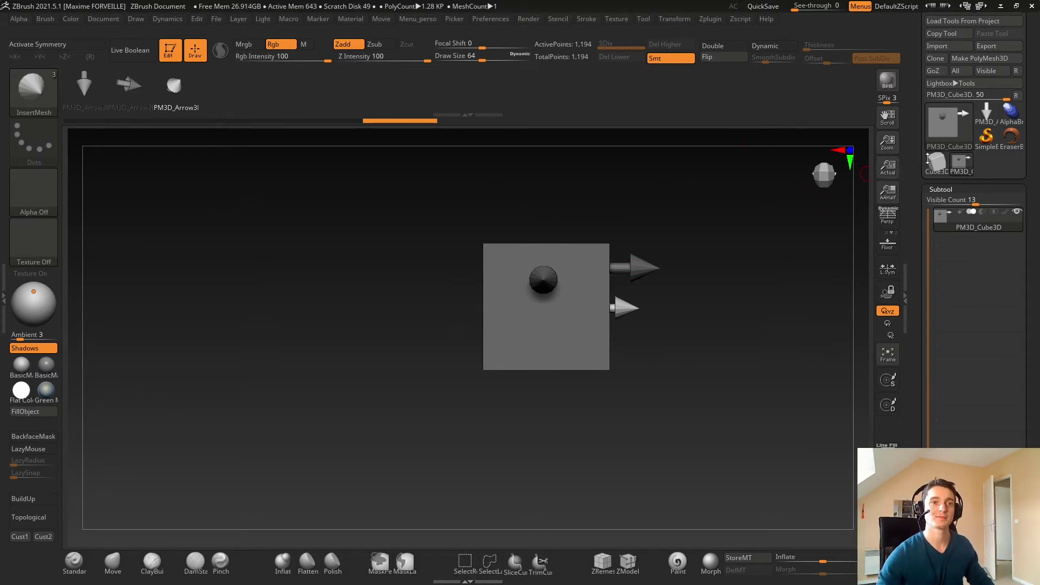
{"action": "mouse_move", "coordinate": [659, 228]}
{"action": "right_mouse_down", "text": "ctrl"}
{"action": "mouse_move", "coordinate": [675, 271]}
{"action": "mouse_move", "coordinate": [622, 248]}
{"action": "mouse_move", "coordinate": [617, 231]}
{"action": "right_mouse_up", "text": "ctrl"}
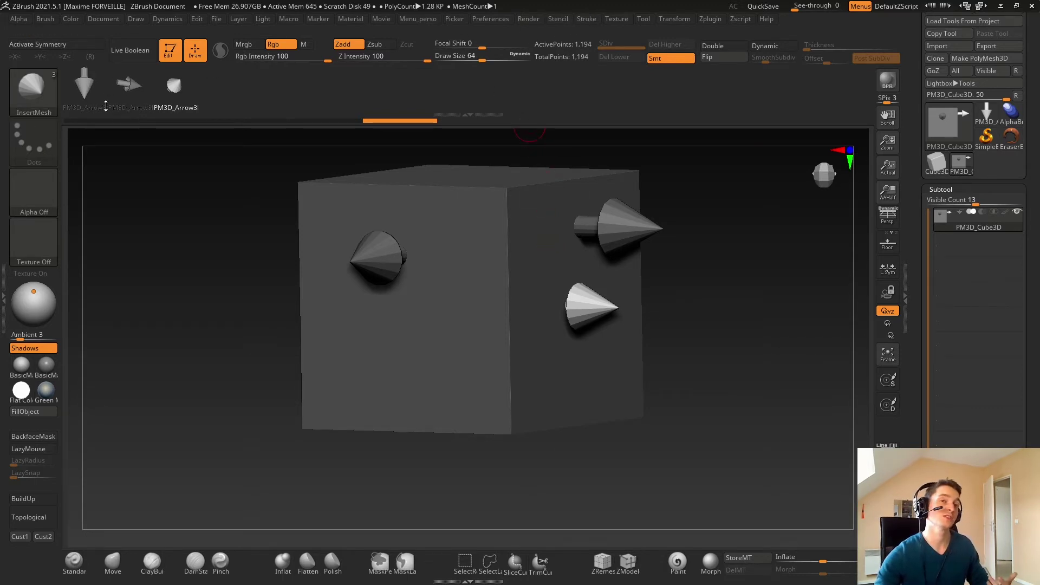
Enable Curve Mode for the InsertMesh brush stroke.
{"action": "left_click", "coordinate": [586, 19]}
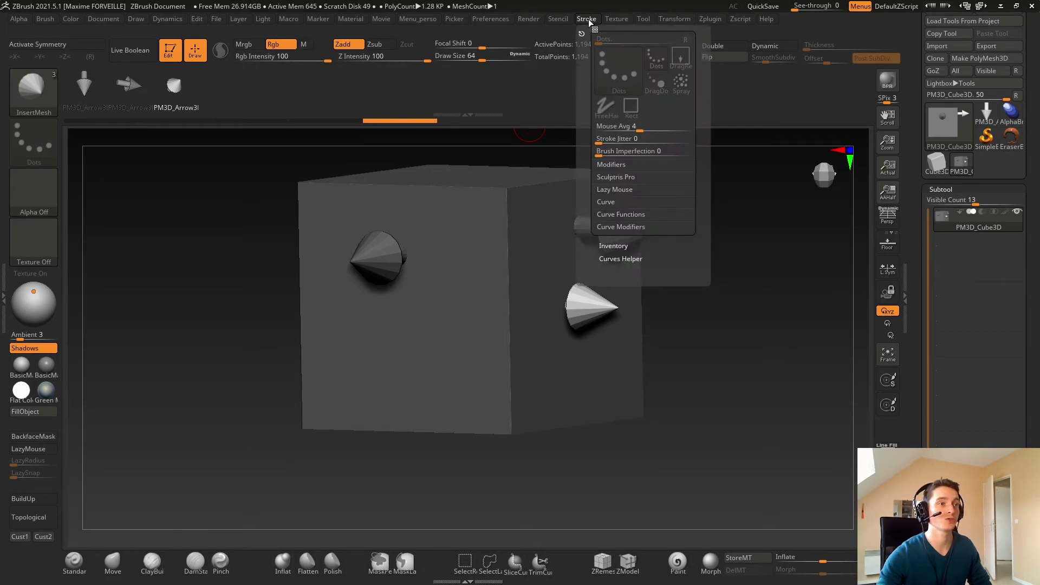
{"action": "left_click", "coordinate": [615, 203]}
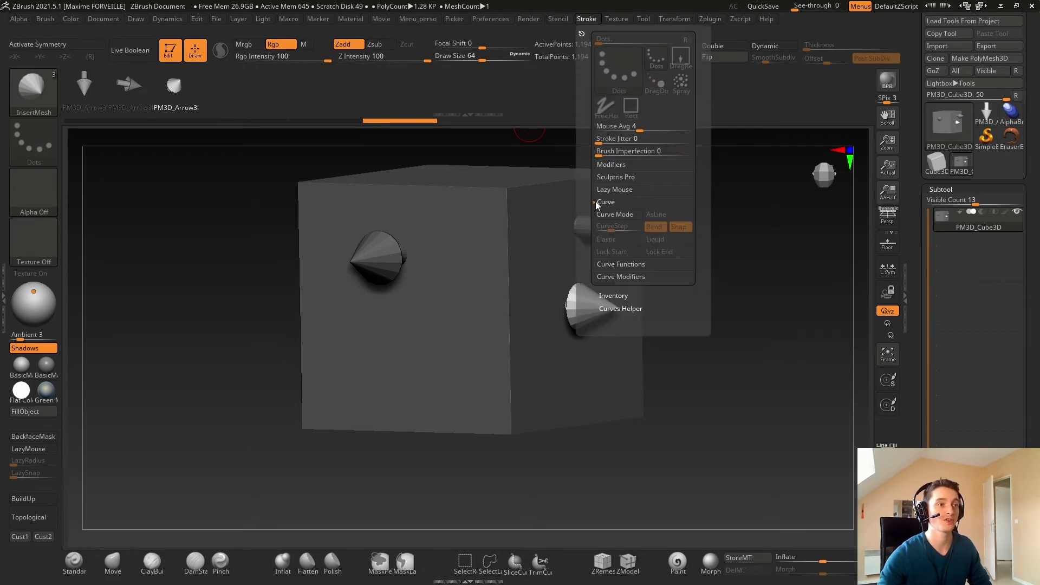
{"action": "left_click_drag", "start_coordinate": [591, 218], "coordinate": [590, 184]}
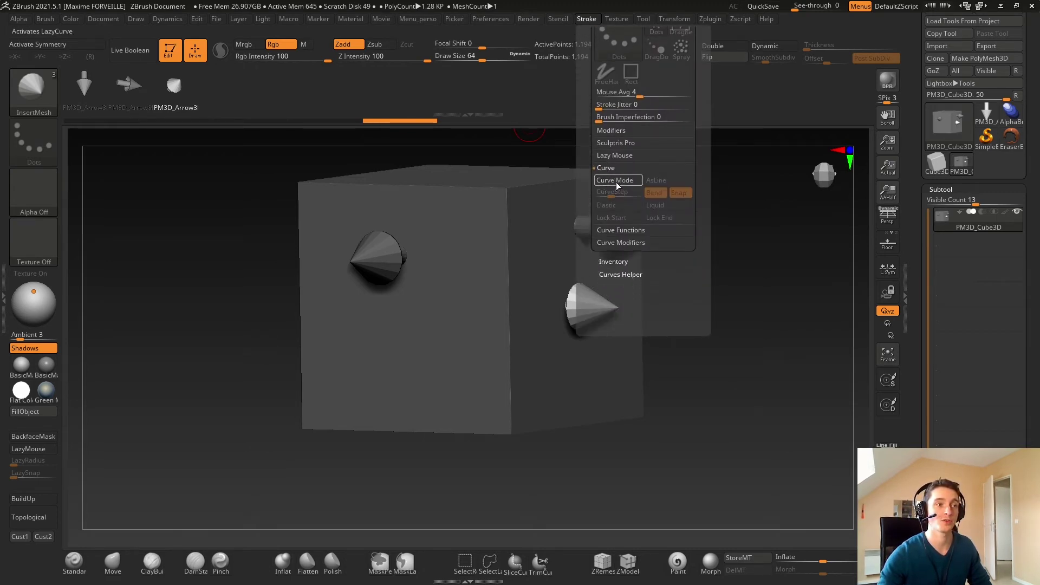
{"action": "left_click", "coordinate": [616, 182]}
Draw an S-shaped curve of tip-forward arrows on the cube's front face, running beside and below the large arrow.
{"action": "right_click_drag", "start_coordinate": [391, 238], "coordinate": [475, 238]}
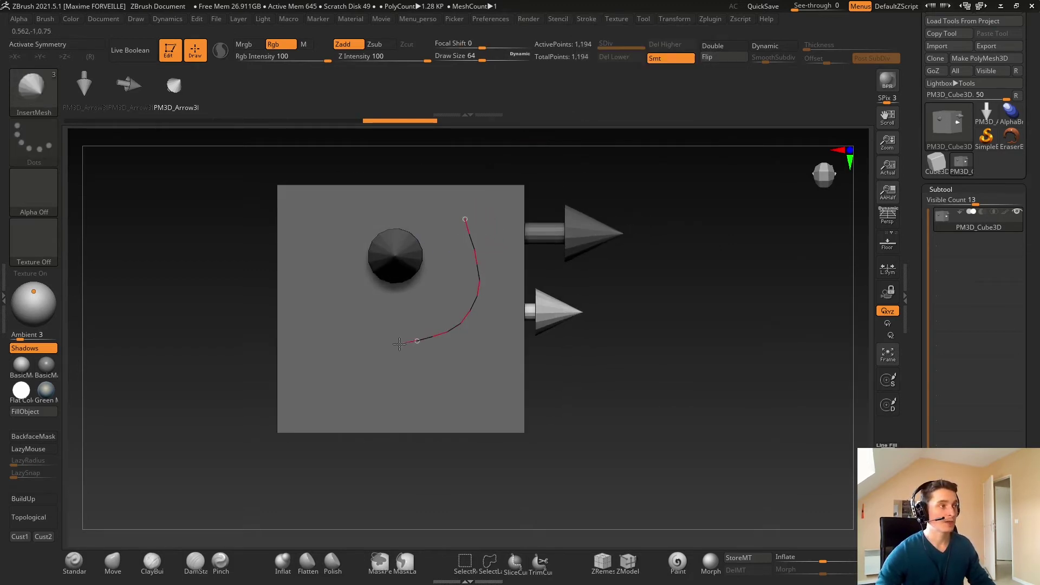
{"action": "left_click_drag", "start_coordinate": [349, 366], "coordinate": [349, 385]}
{"action": "mouse_move", "coordinate": [453, 230]}
{"action": "right_mouse_down", "text": "ctrl"}
{"action": "mouse_move", "coordinate": [465, 260]}
{"action": "mouse_move", "coordinate": [475, 206]}
{"action": "right_mouse_up", "text": "ctrl"}
{"action": "right_click_drag", "start_coordinate": [465, 265], "coordinate": [484, 238], "text": "ctrl"}
{"action": "right_click_drag", "start_coordinate": [548, 250], "coordinate": [484, 251]}
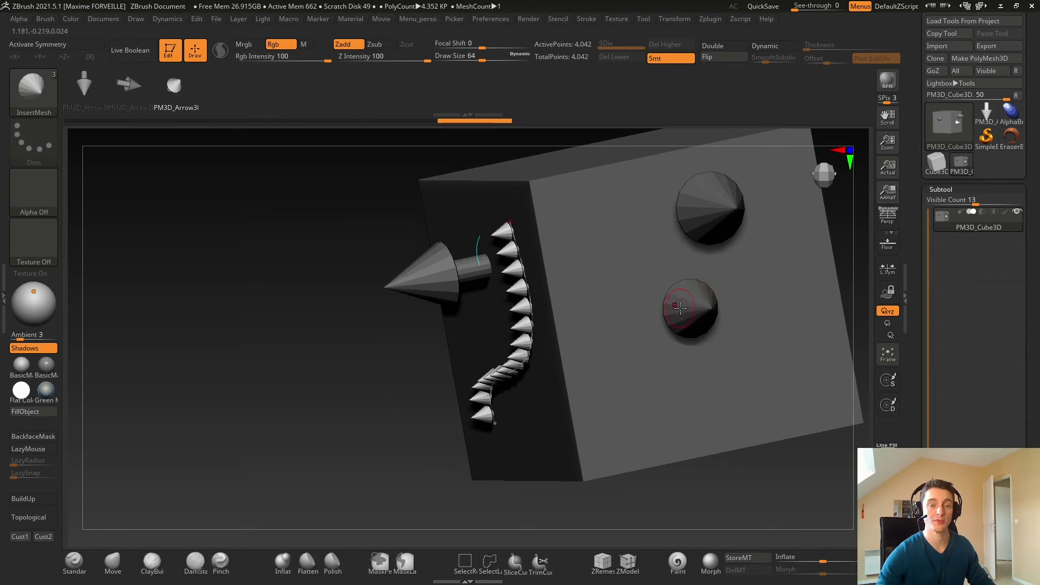
{"action": "right_click_drag", "start_coordinate": [627, 283], "coordinate": [536, 239], "text": "shift"}
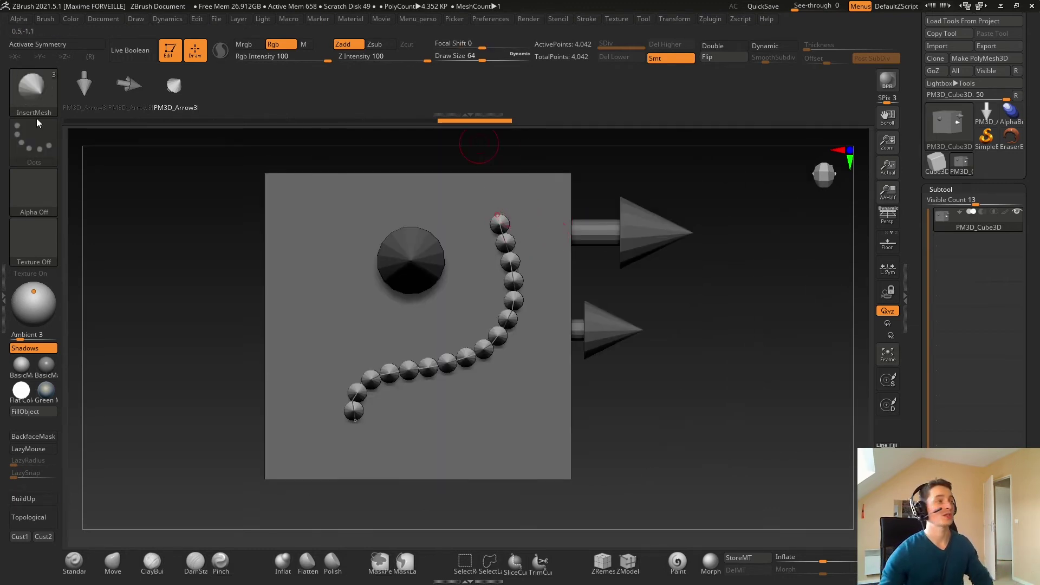
Draw a short curve with the sideways arrow shape and another with the downward arrow shape beside the large arrow on the front face.
{"action": "left_click", "coordinate": [127, 91]}
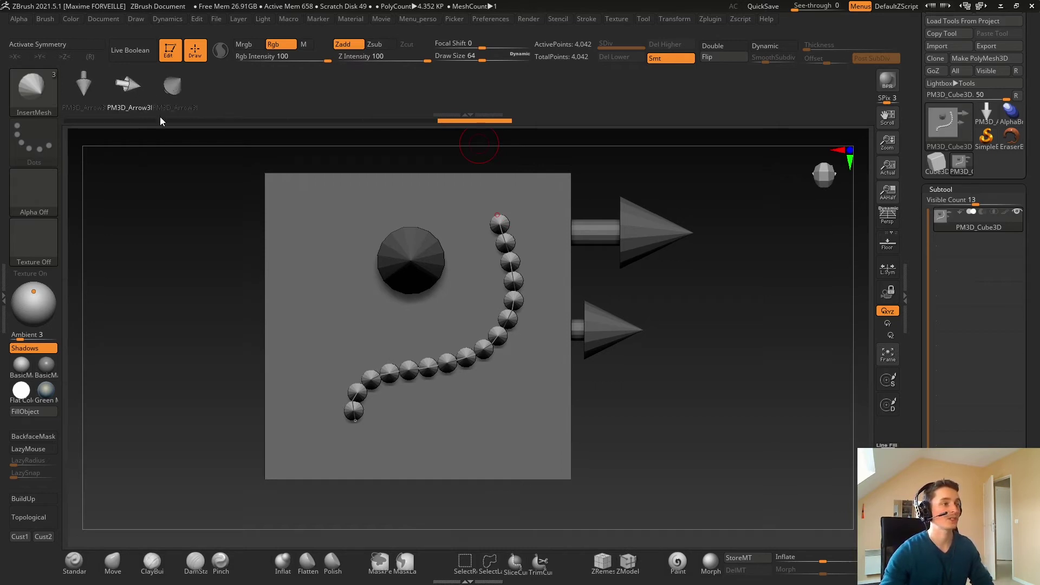
{"action": "left_click_drag", "start_coordinate": [319, 202], "coordinate": [319, 310]}
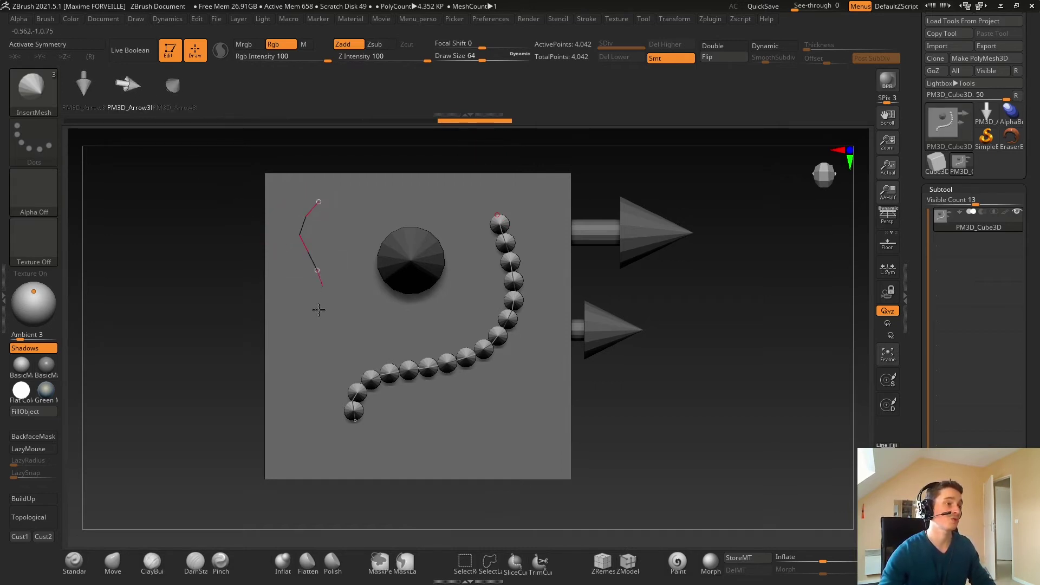
{"action": "left_click", "coordinate": [99, 104]}
{"action": "left_click_drag", "start_coordinate": [355, 207], "coordinate": [341, 355]}
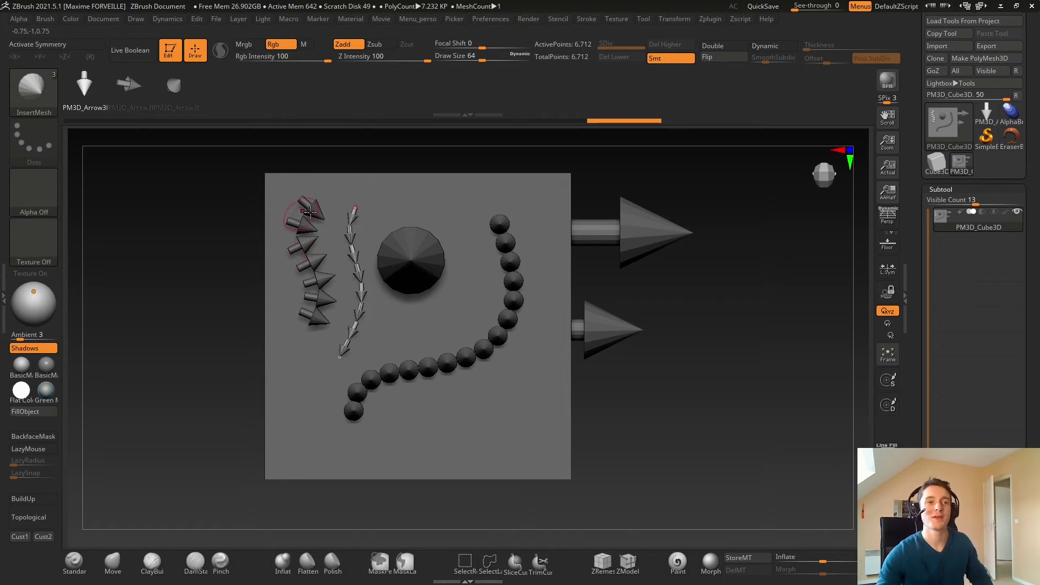
Switch to the PM3D_Arrow3D_1 tool and recentre the mesh on the canvas at a smaller size.
{"action": "left_click", "coordinate": [984, 114]}
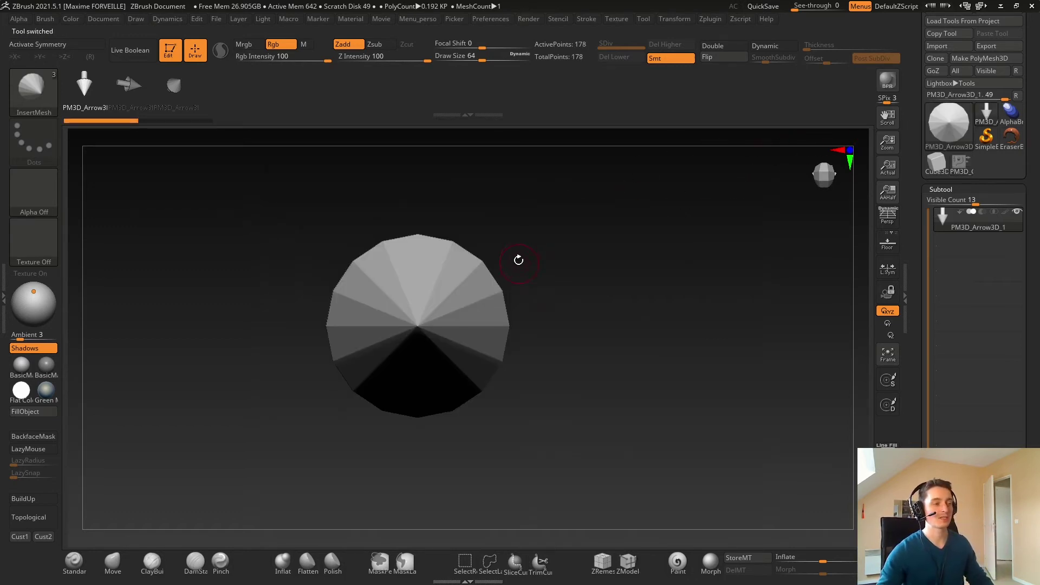
{"action": "right_click_drag", "start_coordinate": [607, 250], "coordinate": [558, 248], "text": "ctrl"}
{"action": "right_click_drag", "start_coordinate": [559, 249], "coordinate": [665, 244], "text": "alt"}
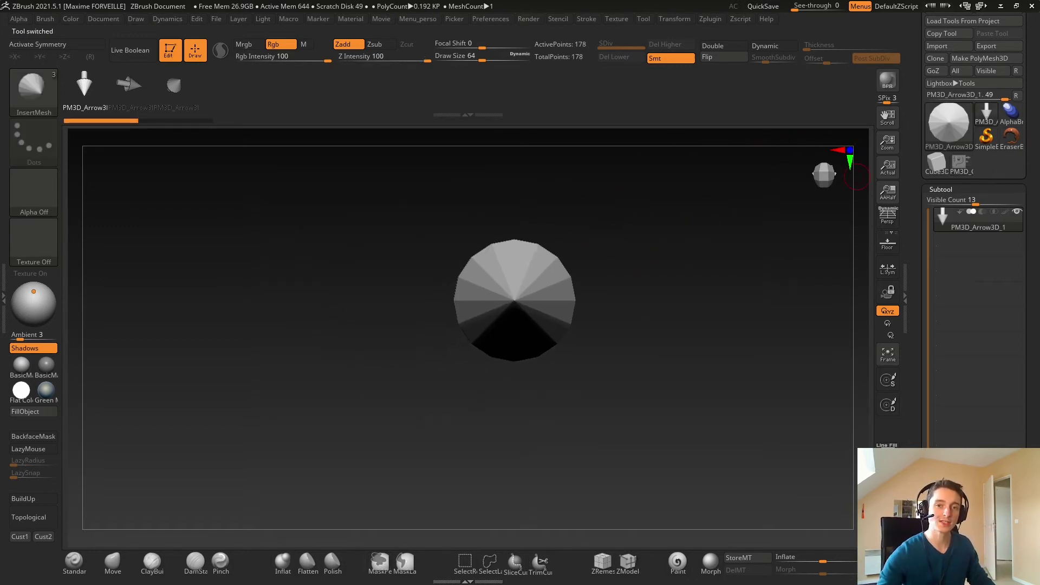
{"action": "mouse_move", "coordinate": [186, 290]}
{"action": "left_mouse_down"}
{"action": "mouse_move", "coordinate": [284, 270]}
{"action": "mouse_move", "coordinate": [601, 380]}
{"action": "mouse_move", "coordinate": [633, 339]}
{"action": "left_mouse_up"}
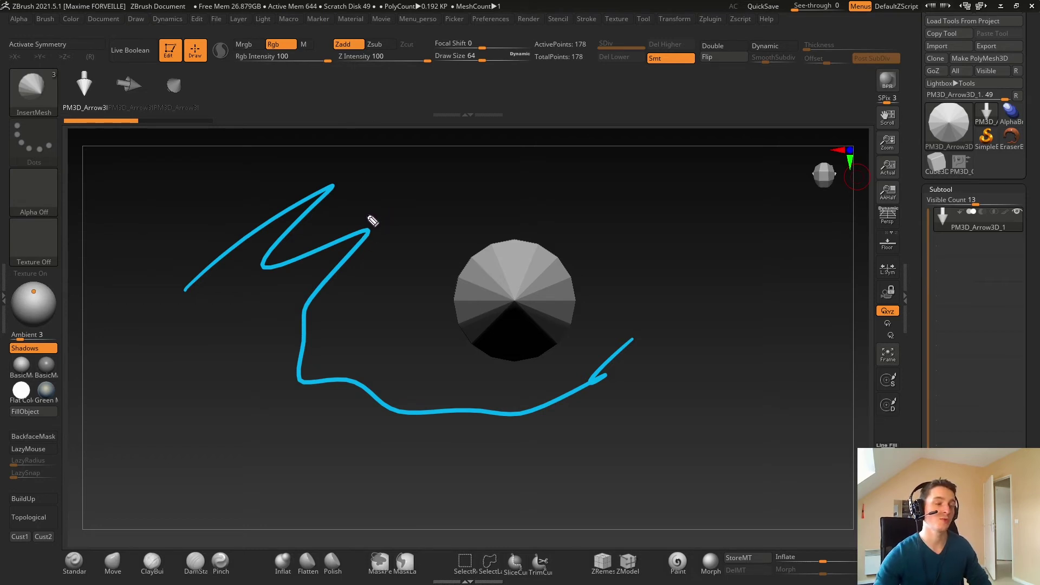
{"action": "left_click_drag", "start_coordinate": [451, 522], "coordinate": [457, 515]}
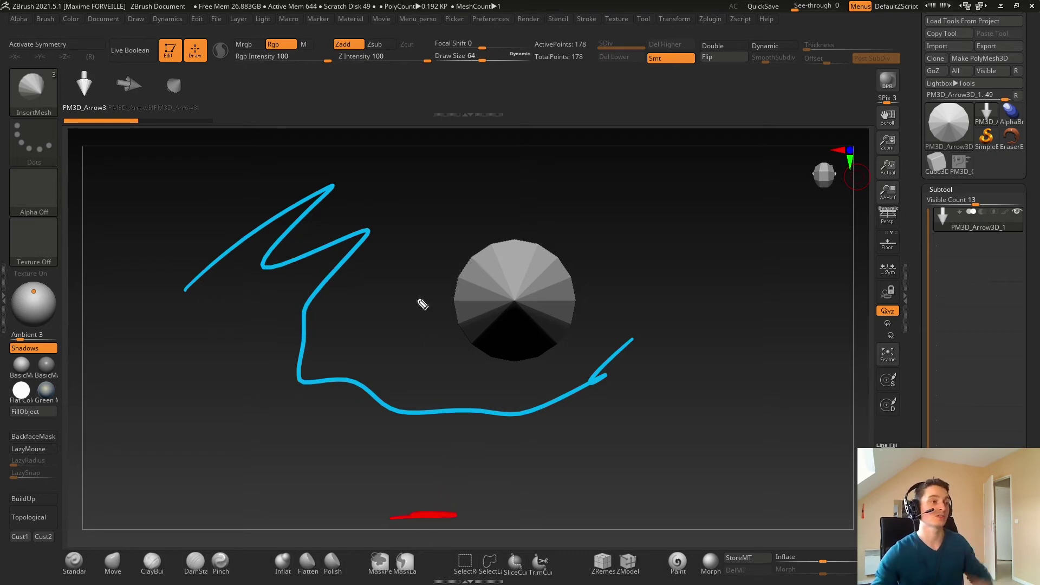
{"action": "left_click_drag", "start_coordinate": [383, 145], "coordinate": [458, 145]}
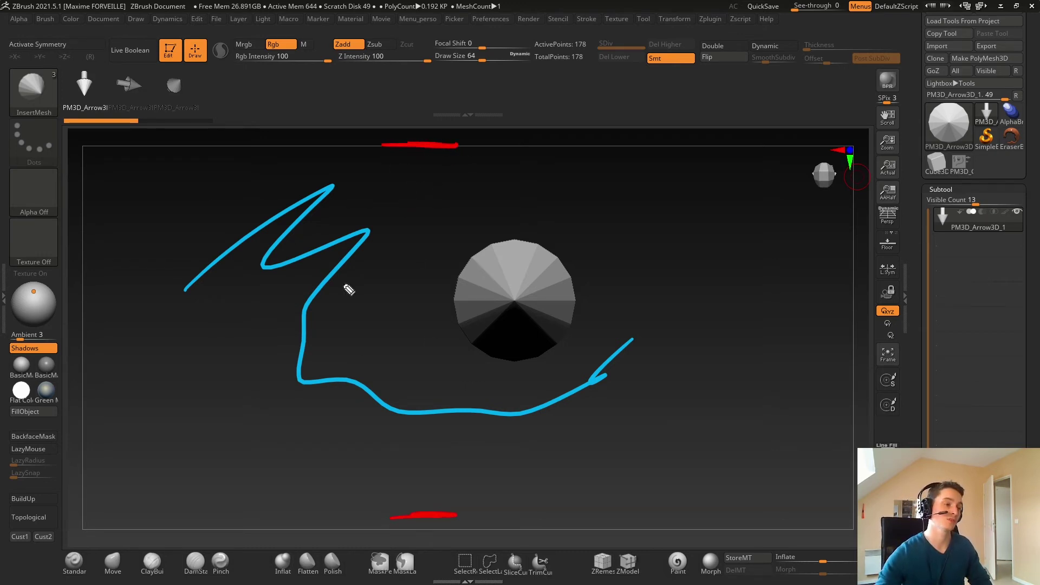
{"action": "mouse_move", "coordinate": [398, 504]}
{"action": "left_mouse_down"}
{"action": "mouse_move", "coordinate": [385, 401]}
{"action": "mouse_move", "coordinate": [393, 188]}
{"action": "mouse_move", "coordinate": [433, 234]}
{"action": "left_mouse_up"}
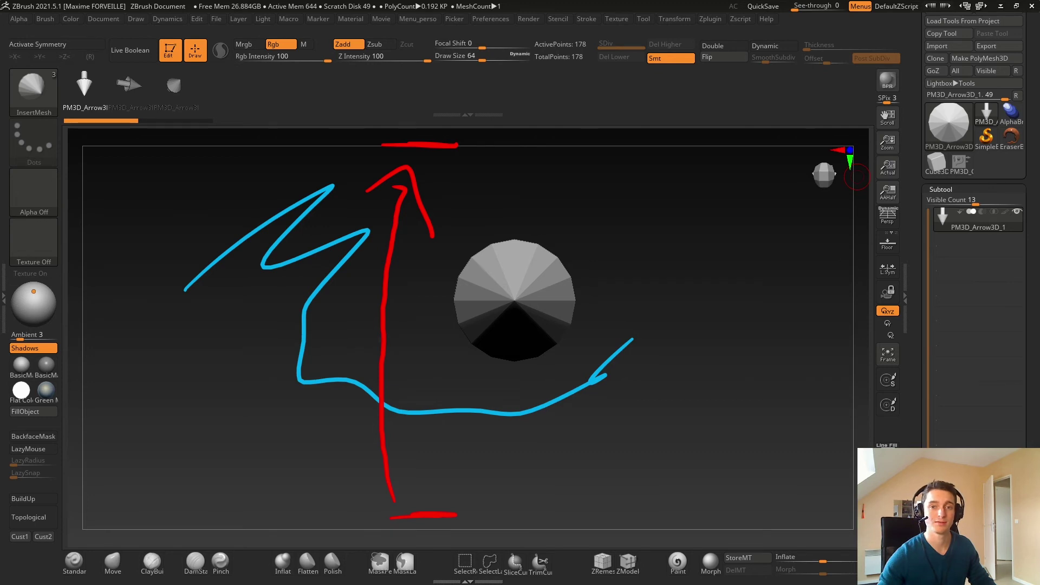
{"action": "key", "text": "Escape"}
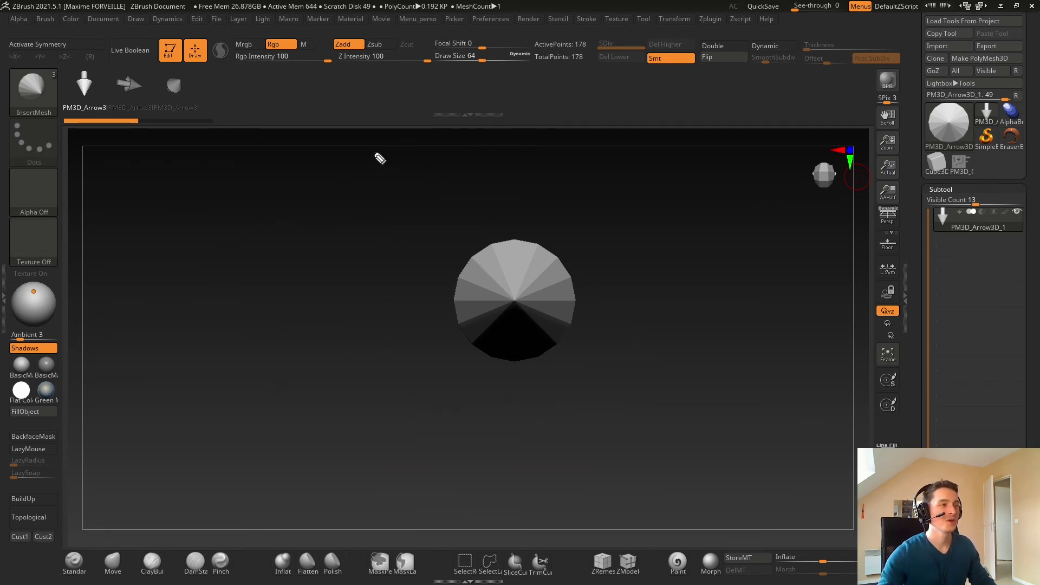
{"action": "mouse_move", "coordinate": [376, 155]}
{"action": "left_mouse_down"}
{"action": "mouse_move", "coordinate": [362, 151]}
{"action": "mouse_move", "coordinate": [445, 151]}
{"action": "left_mouse_up"}
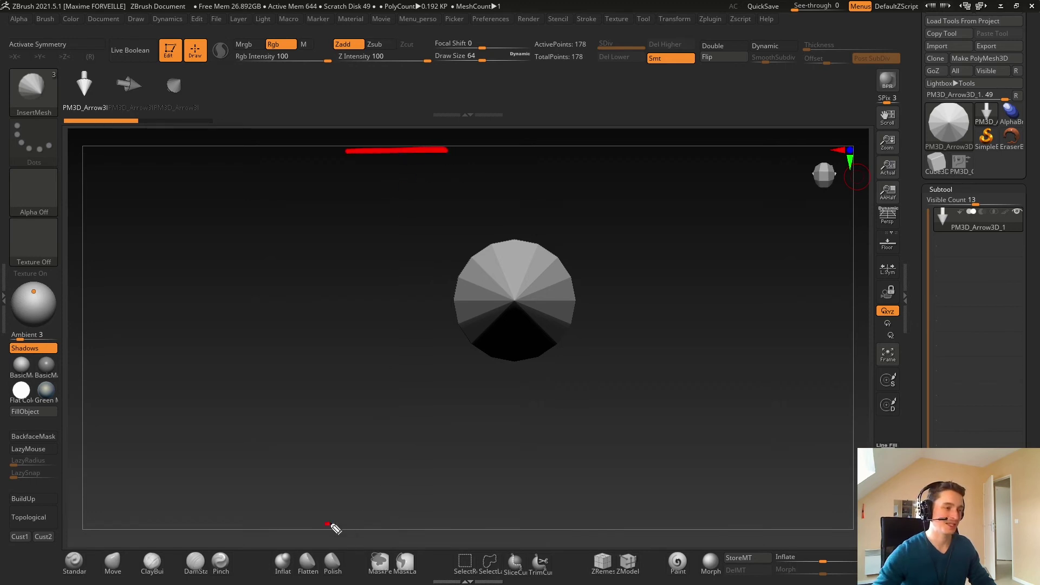
{"action": "left_click_drag", "start_coordinate": [327, 525], "coordinate": [426, 523]}
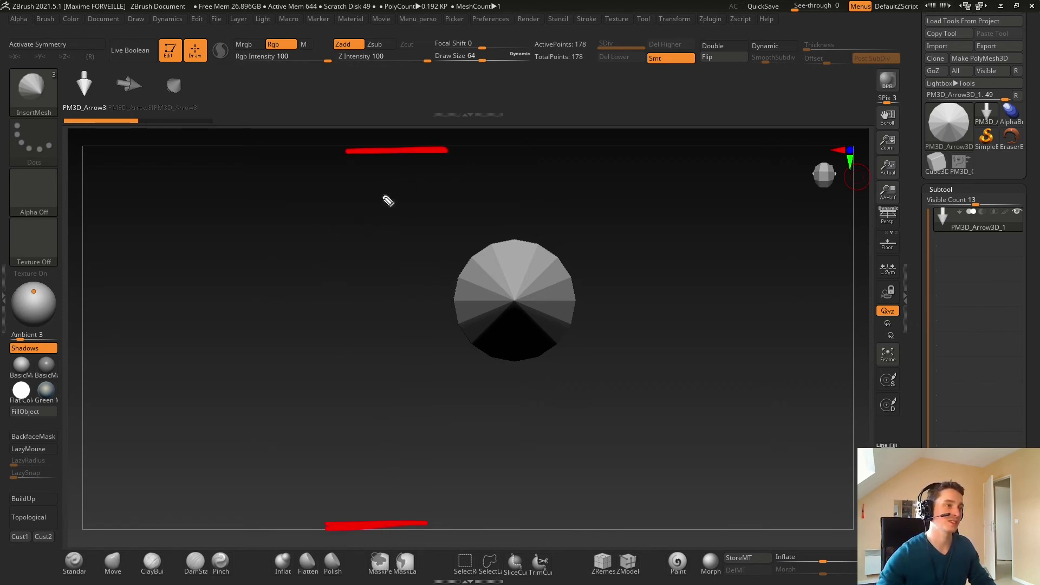
{"action": "mouse_move", "coordinate": [376, 168]}
{"action": "left_mouse_down"}
{"action": "mouse_move", "coordinate": [365, 379]}
{"action": "mouse_move", "coordinate": [384, 477]}
{"action": "mouse_move", "coordinate": [398, 476]}
{"action": "mouse_move", "coordinate": [396, 443]}
{"action": "left_mouse_up"}
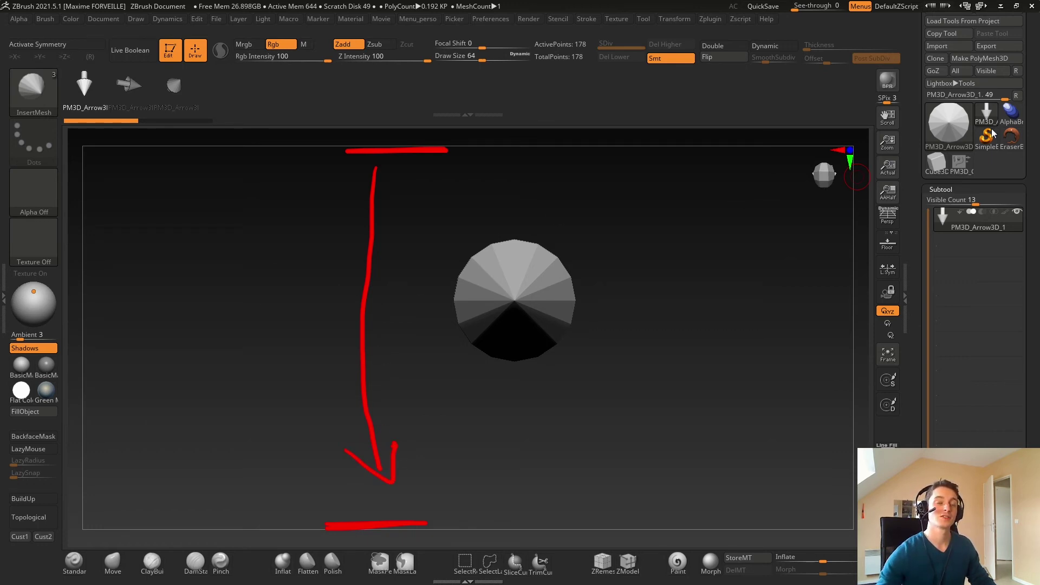
Orient the arrow mesh with its tip pointing down in the view and append it to the InsertMesh brush.
{"action": "left_click_drag", "start_coordinate": [561, 202], "coordinate": [447, 220]}
{"action": "mouse_move", "coordinate": [560, 206]}
{"action": "right_mouse_down", "text": "ctrl"}
{"action": "mouse_move", "coordinate": [458, 200]}
{"action": "mouse_move", "coordinate": [493, 223]}
{"action": "right_mouse_up", "text": "ctrl"}
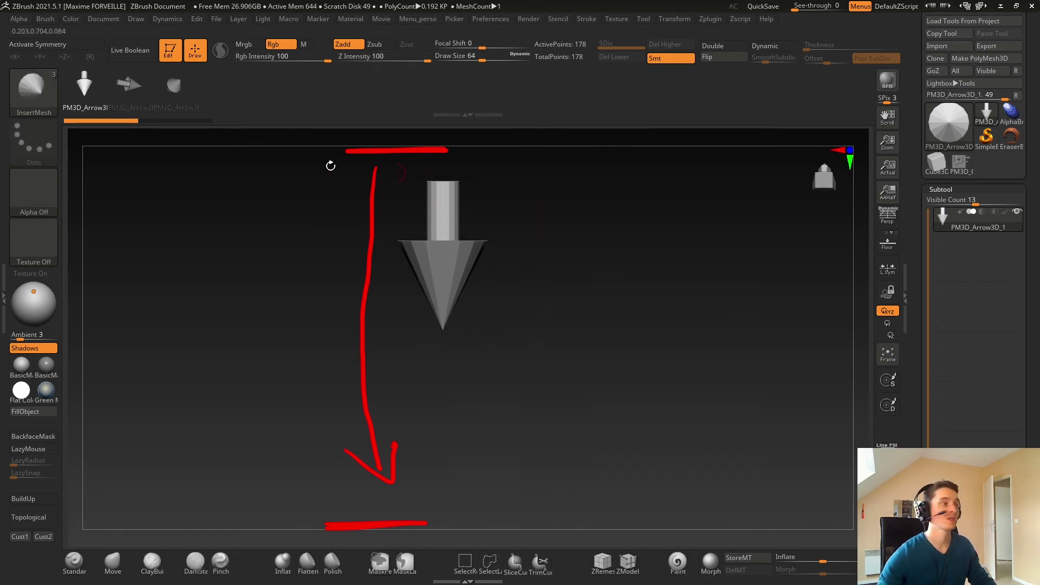
{"action": "left_click", "coordinate": [34, 90]}
{"action": "left_click", "coordinate": [313, 451]}
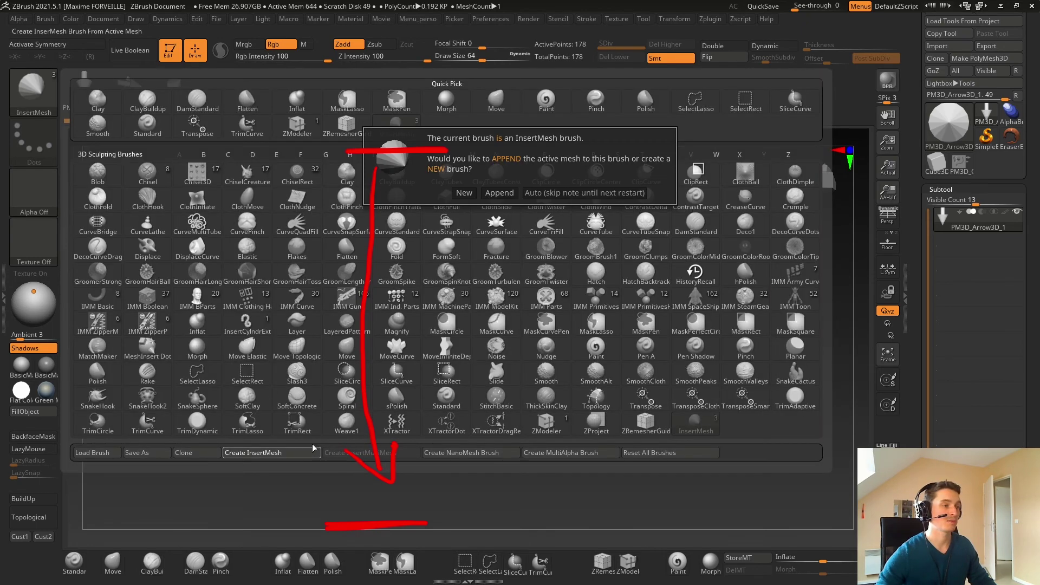
{"action": "left_click", "coordinate": [500, 193]}
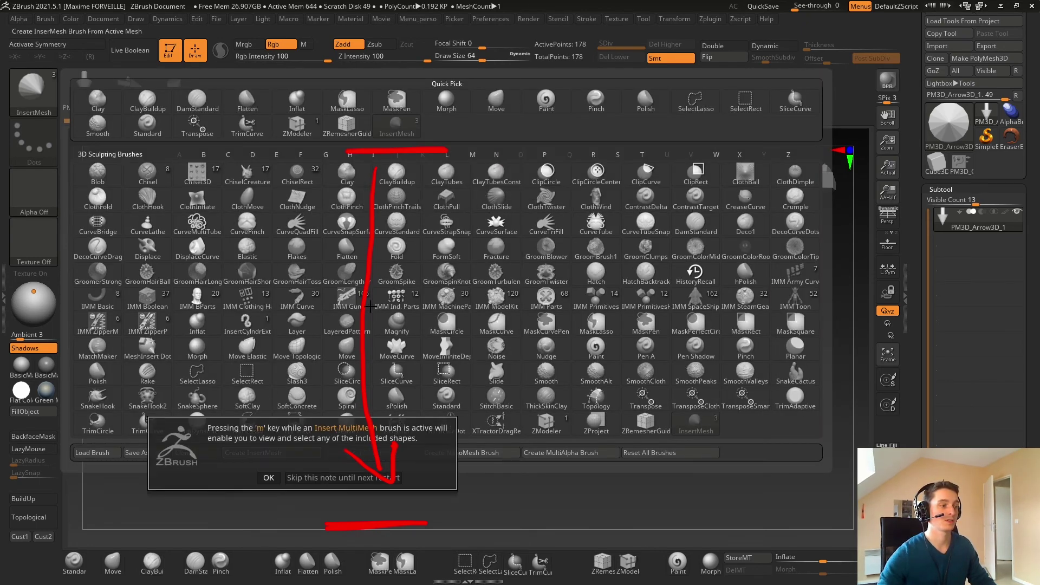
{"action": "left_click", "coordinate": [268, 478]}
Turn the arrow mesh so its tip points up and append this orientation to the InsertMesh brush.
{"action": "mouse_move", "coordinate": [443, 435]}
{"action": "left_mouse_down"}
{"action": "mouse_move", "coordinate": [439, 193]}
{"action": "mouse_move", "coordinate": [462, 269]}
{"action": "left_mouse_up"}
{"action": "key", "text": "ctrl"}
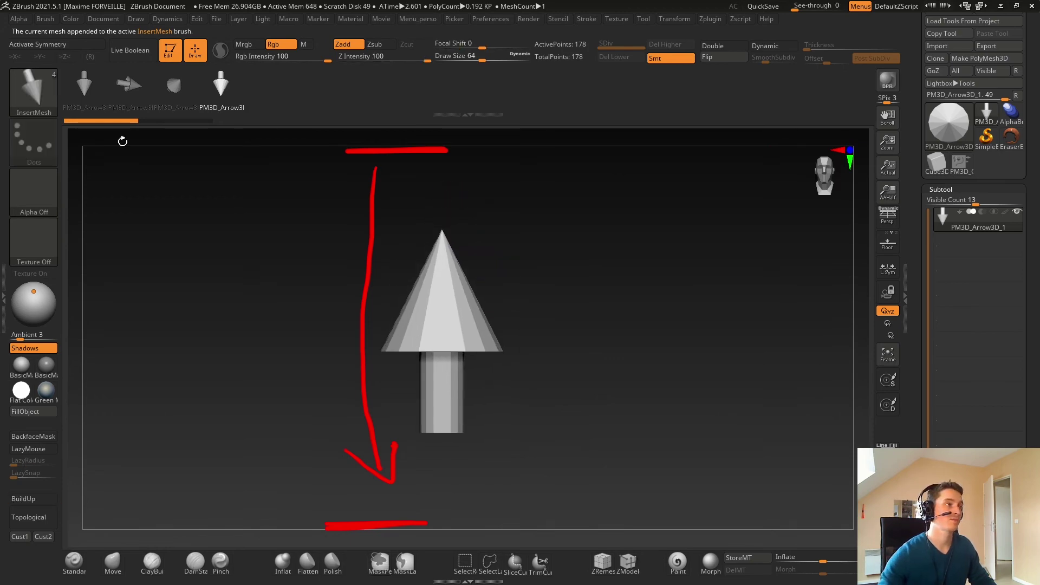
{"action": "key", "text": "b"}
{"action": "left_click", "coordinate": [274, 455]}
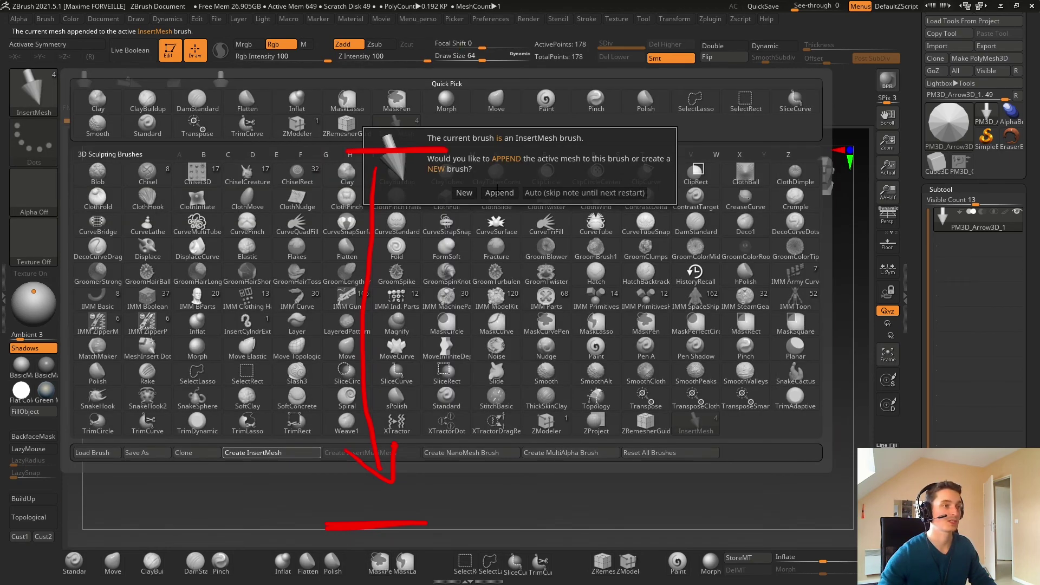
{"action": "left_click", "coordinate": [500, 191]}
{"action": "left_click", "coordinate": [238, 473]}
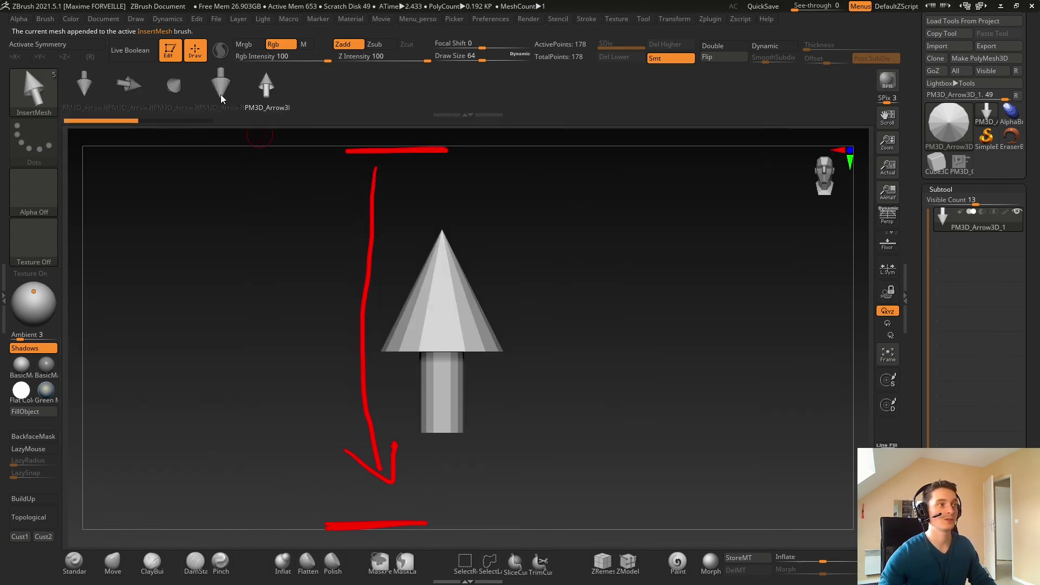
Switch to the PM3D_Cube3D tool and draw two winding top-to-bottom curves of tip-up arrows side by side on the cube's blank face.
{"action": "left_click", "coordinate": [961, 162]}
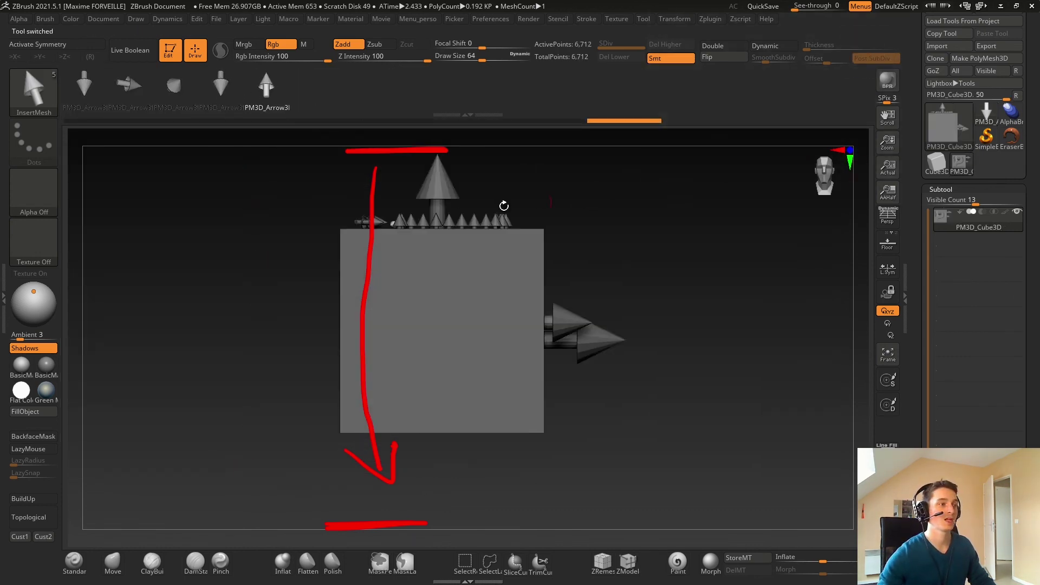
{"action": "mouse_move", "coordinate": [975, 221]}
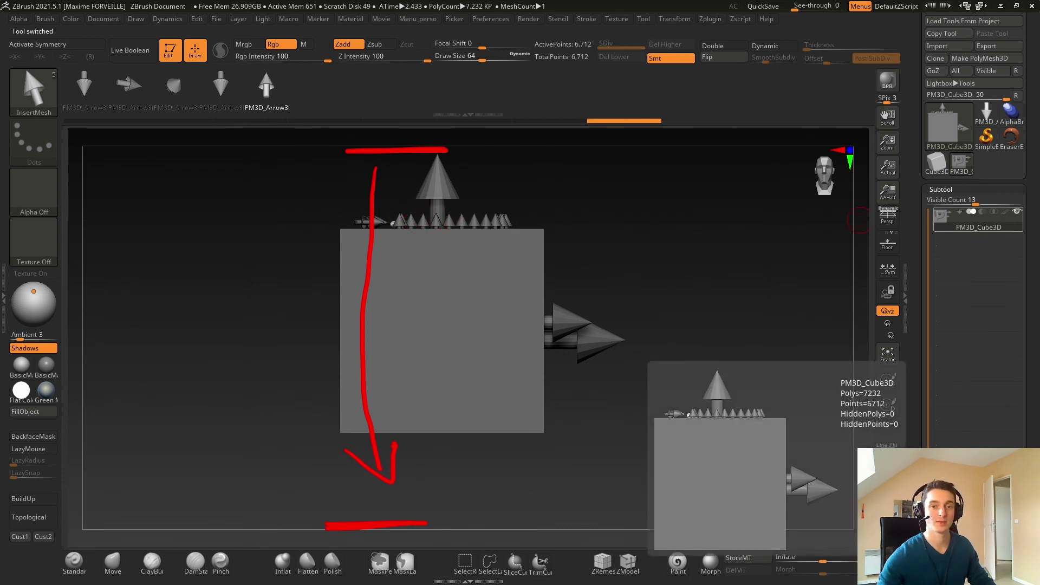
{"action": "key", "text": "Escape"}
{"action": "mouse_move", "coordinate": [411, 259]}
{"action": "left_mouse_down"}
{"action": "mouse_move", "coordinate": [401, 292]}
{"action": "mouse_move", "coordinate": [453, 337]}
{"action": "mouse_move", "coordinate": [441, 400]}
{"action": "left_mouse_up"}
{"action": "right_click_drag", "start_coordinate": [389, 310], "coordinate": [442, 346], "text": "ctrl"}
{"action": "right_click_drag", "start_coordinate": [442, 346], "coordinate": [378, 271], "text": "alt"}
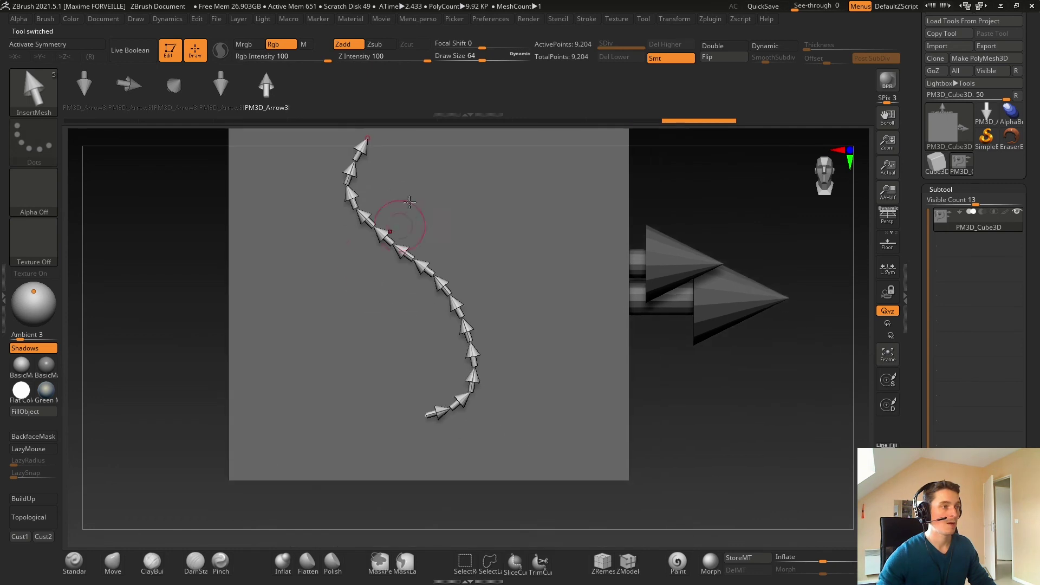
{"action": "right_click_drag", "start_coordinate": [469, 197], "coordinate": [404, 230], "text": "alt"}
{"action": "mouse_move", "coordinate": [443, 168]}
{"action": "left_mouse_down"}
{"action": "mouse_move", "coordinate": [471, 256]}
{"action": "mouse_move", "coordinate": [472, 406]}
{"action": "left_mouse_up"}
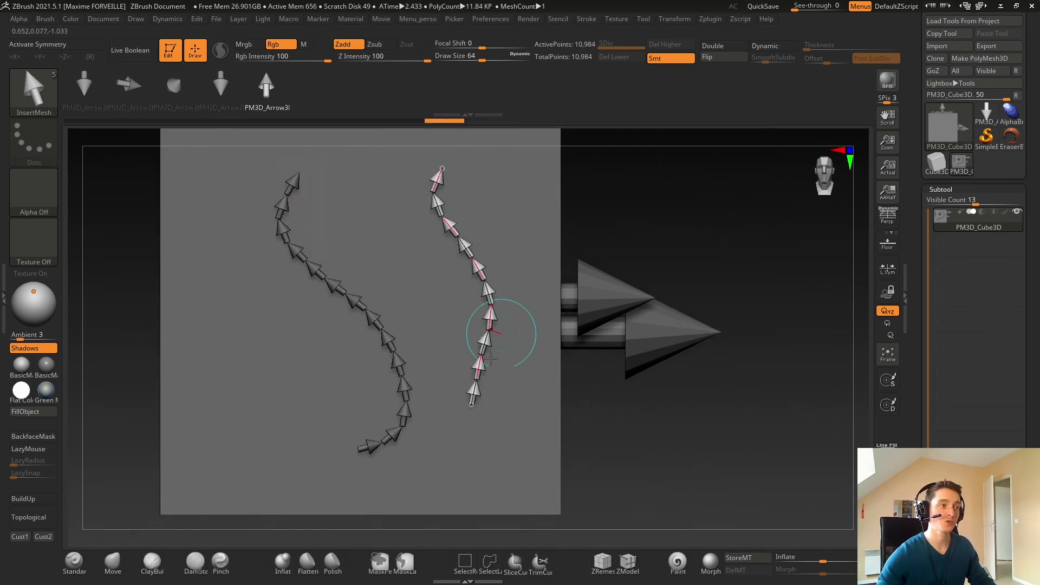
Try one top-to-bottom and one bottom-to-top curve with the tip-up arrow on the same face, and undo both strokes.
{"action": "right_click_drag", "start_coordinate": [369, 341], "coordinate": [449, 355], "text": "alt"}
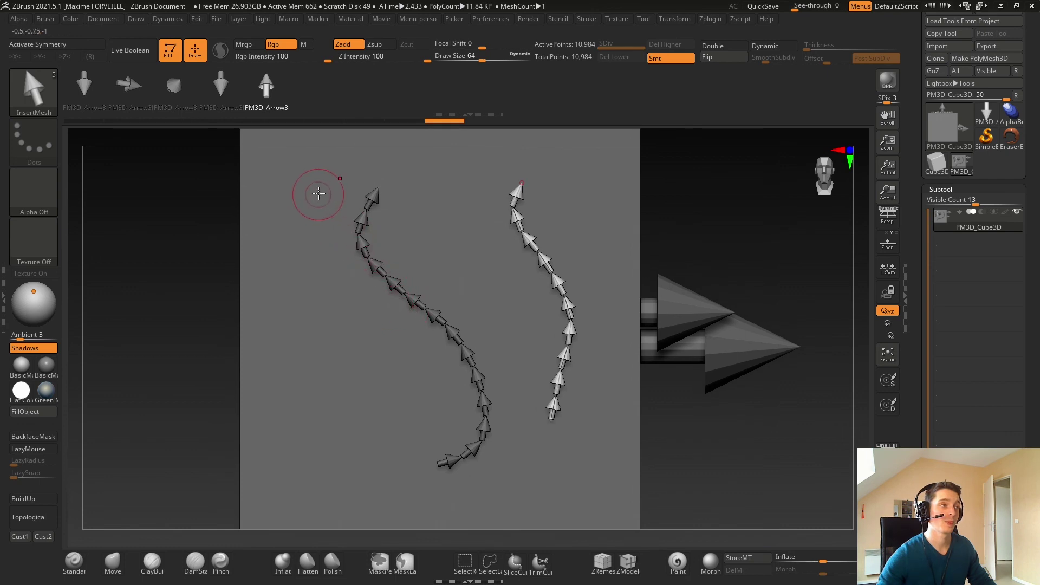
{"action": "mouse_move", "coordinate": [323, 194]}
{"action": "left_mouse_down"}
{"action": "mouse_move", "coordinate": [268, 239]}
{"action": "mouse_move", "coordinate": [341, 382]}
{"action": "left_mouse_up"}
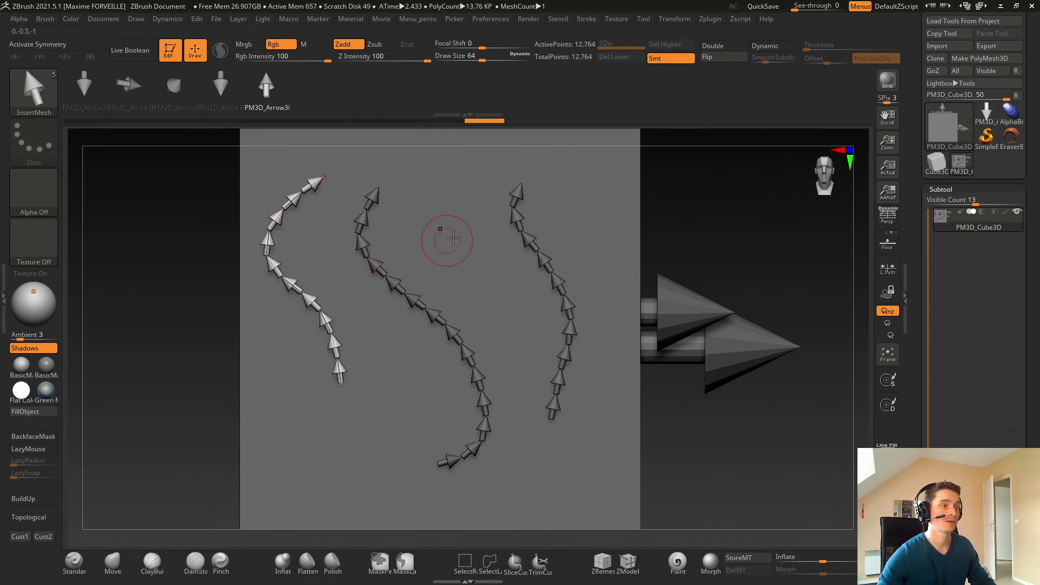
{"action": "left_click_drag", "start_coordinate": [524, 451], "coordinate": [460, 212]}
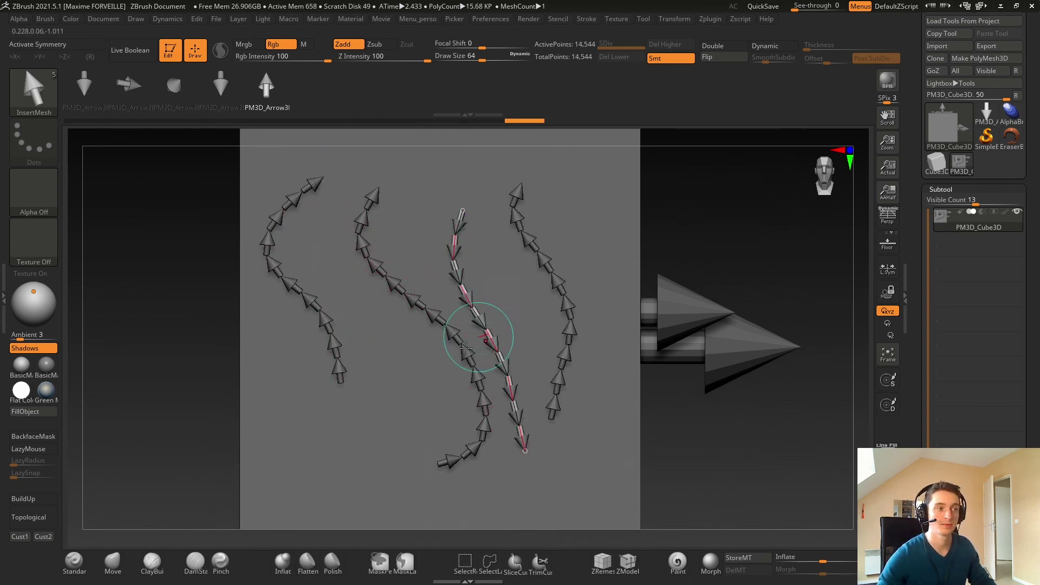
{"action": "key", "text": "ctrl+z"}
{"action": "key", "text": "ctrl+z"}
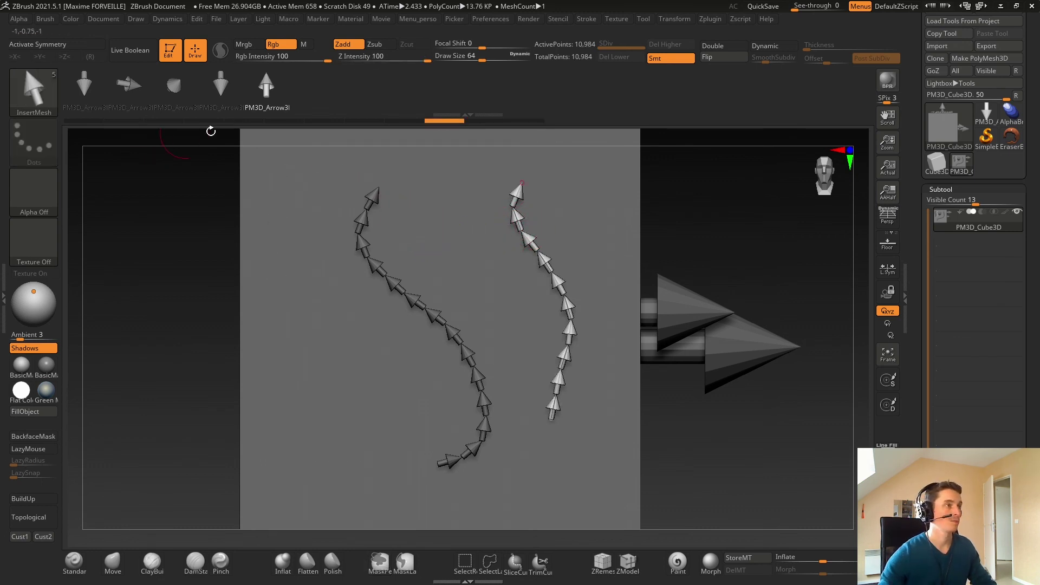
With the tip-down arrow shape, draw a winding top-to-bottom curve beside the first one and a long hooked curve looping over the second.
{"action": "left_click", "coordinate": [221, 87]}
{"action": "mouse_move", "coordinate": [341, 178]}
{"action": "left_mouse_down"}
{"action": "mouse_move", "coordinate": [290, 216]}
{"action": "mouse_move", "coordinate": [352, 423]}
{"action": "mouse_move", "coordinate": [322, 461]}
{"action": "left_mouse_up"}
{"action": "mouse_move", "coordinate": [524, 372]}
{"action": "left_mouse_down"}
{"action": "mouse_move", "coordinate": [477, 183]}
{"action": "mouse_move", "coordinate": [591, 217]}
{"action": "mouse_move", "coordinate": [606, 449]}
{"action": "mouse_move", "coordinate": [596, 454]}
{"action": "left_mouse_up"}
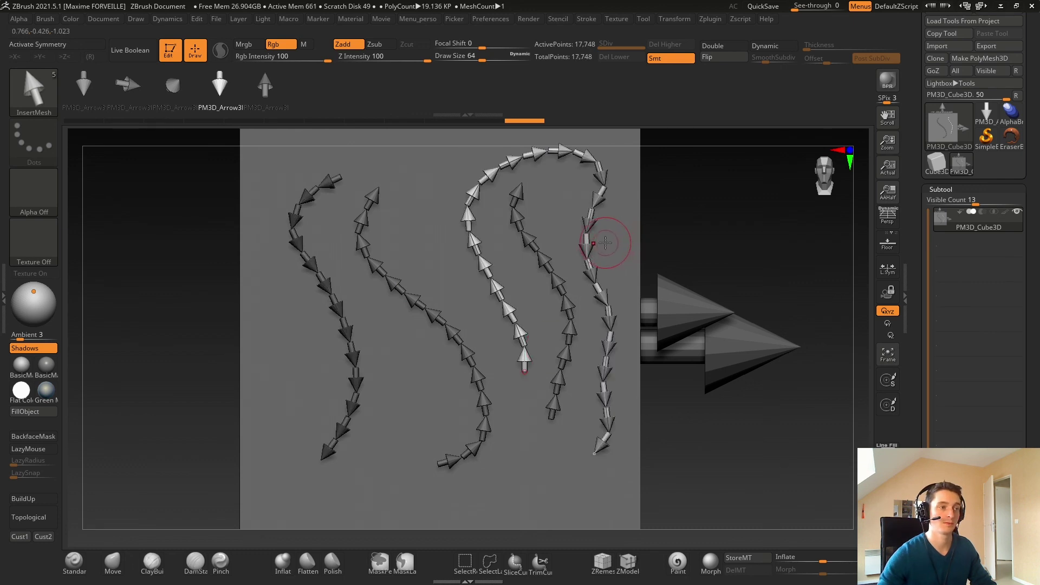
{"action": "right_click_drag", "start_coordinate": [613, 190], "coordinate": [525, 215], "text": "ctrl"}
{"action": "mouse_move", "coordinate": [577, 193]}
{"action": "right_mouse_down", "text": "alt"}
{"action": "mouse_move", "coordinate": [552, 206]}
{"action": "mouse_move", "coordinate": [486, 293]}
{"action": "right_mouse_up", "text": "alt"}
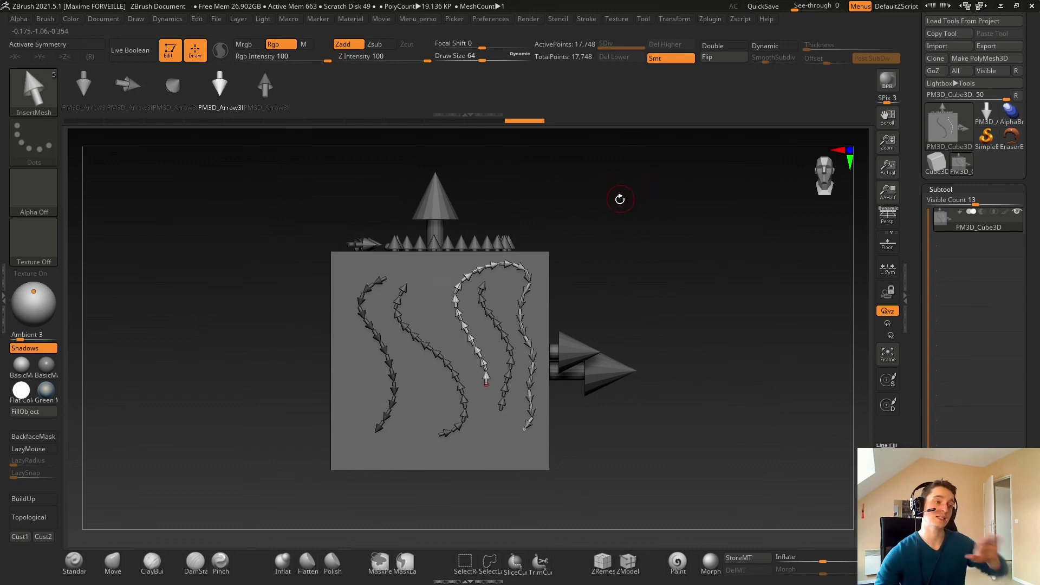